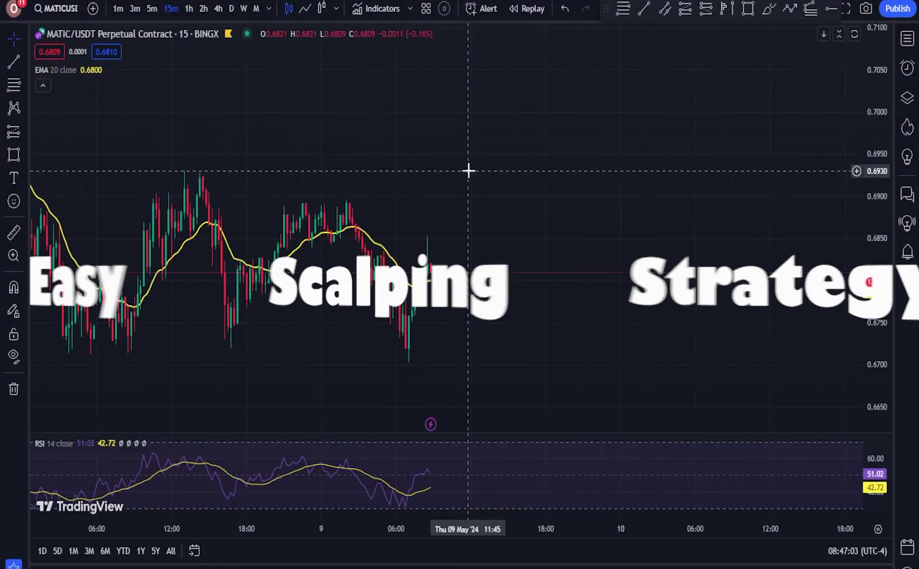
# Review the EMA indicator's input settings, including its length and source, and accept them
pyautogui.moveTo(468, 171); pyautogui.dragTo(562, 118)
pyautogui.moveTo(883, 281); pyautogui.dragTo(882, 235)
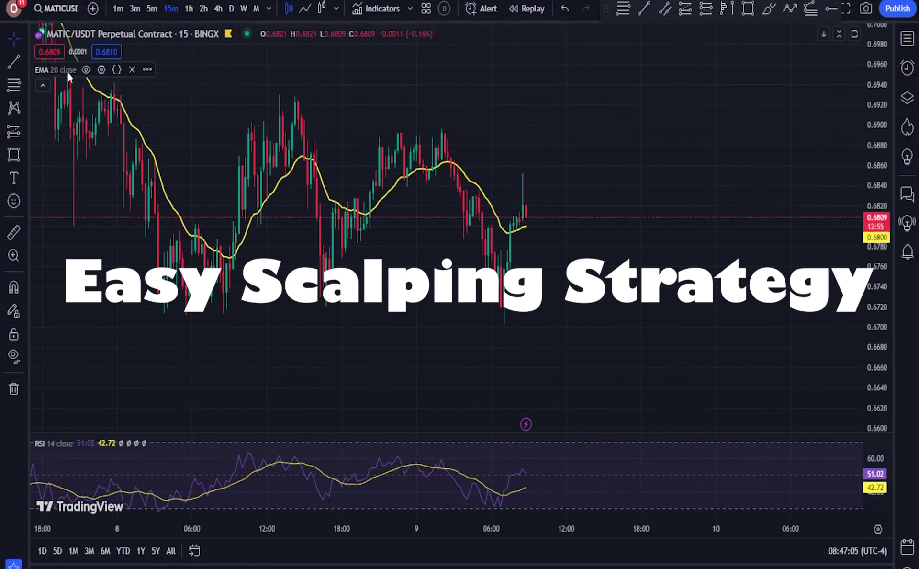
pyautogui.click(101, 70)
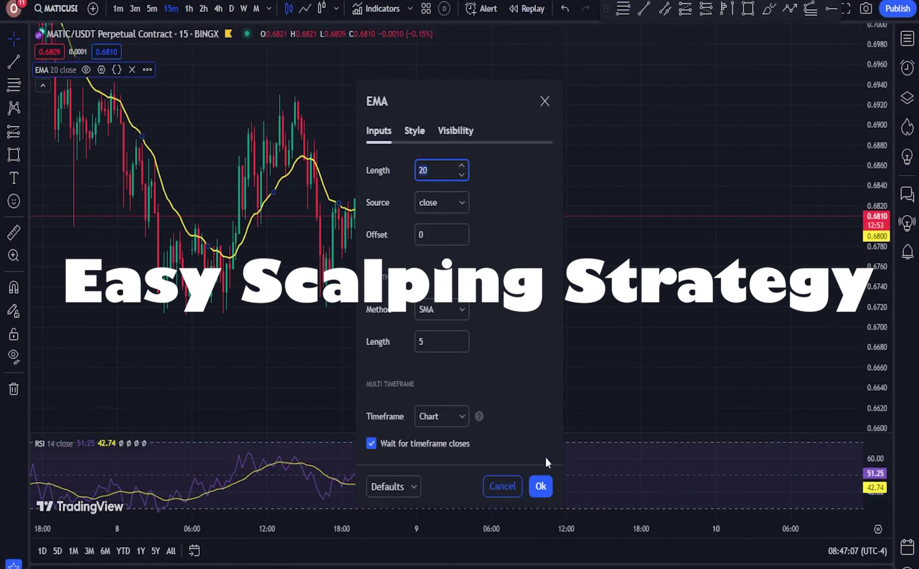
pyautogui.click(541, 486)
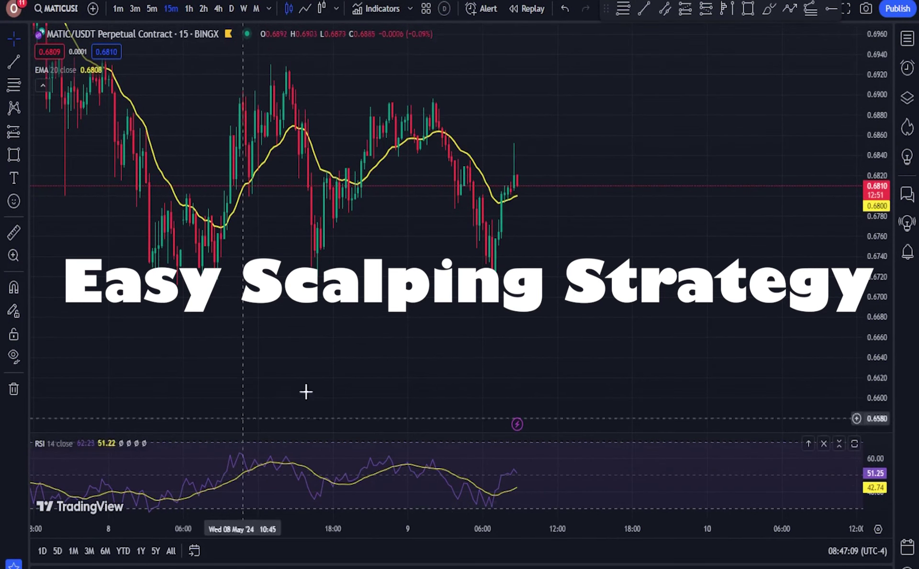
# Draw a rising trend line from the 8 May 16:45 low near 0.6742 up to about 0.6915 at 9 May 06:00
pyautogui.moveTo(399, 270); pyautogui.dragTo(389, 305)
pyautogui.scroll(-1, 416, 292)
pyautogui.moveTo(462, 275); pyautogui.dragTo(491, 275)
pyautogui.moveTo(308, 231); pyautogui.dragTo(230, 233)
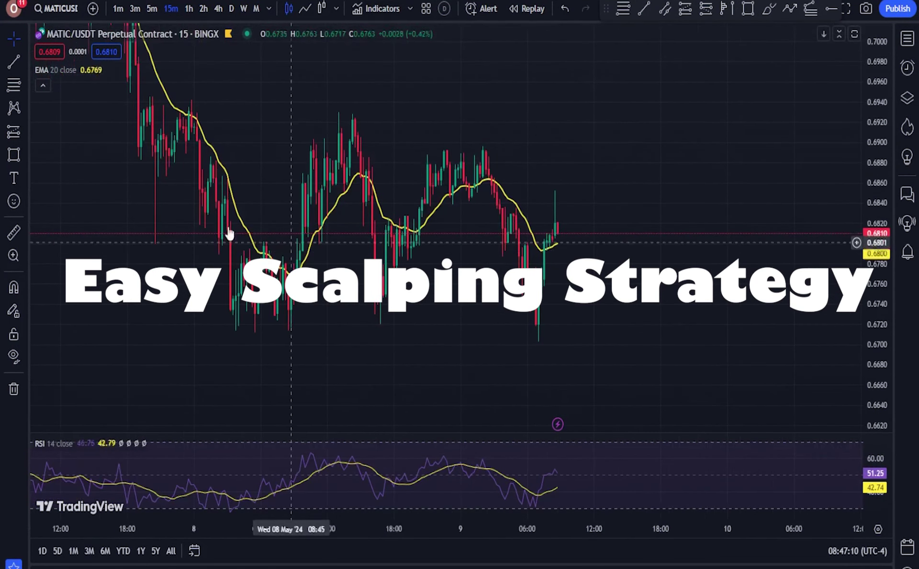
pyautogui.click(5, 61)
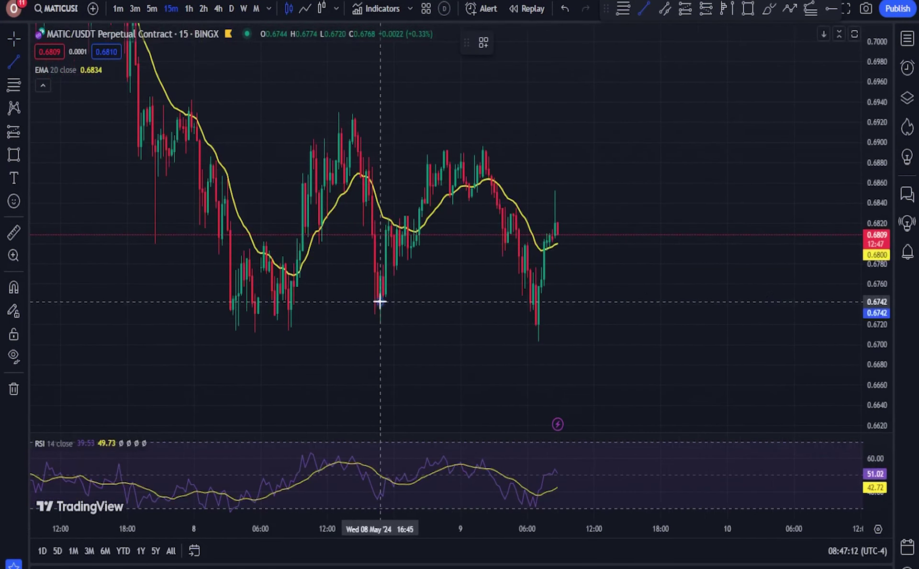
pyautogui.moveTo(380, 301); pyautogui.dragTo(523, 134)
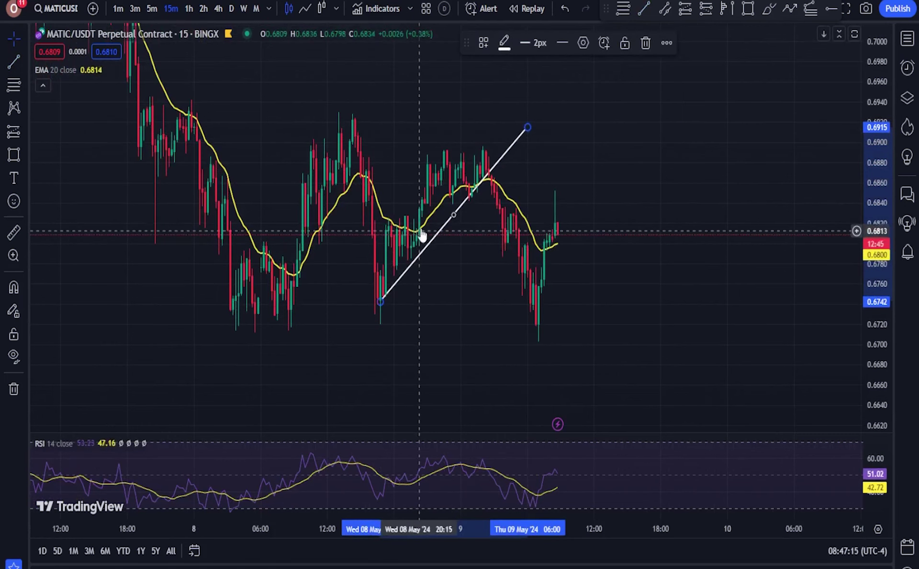
# Circle the price break below the rising trend line and EMA, and the matching RSI crossover, with the green brush
pyautogui.click(27, 154)
pyautogui.click(58, 161)
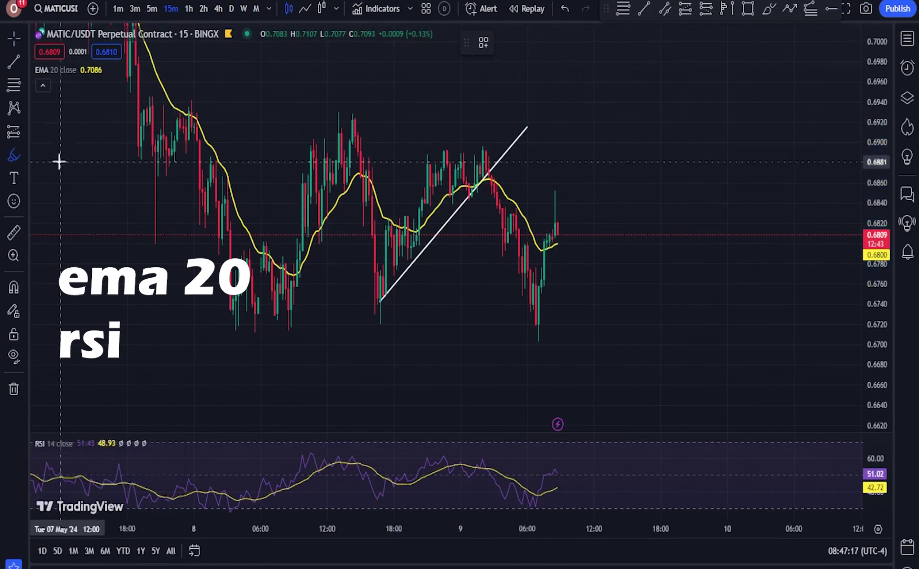
pyautogui.click(25, 155)
pyautogui.click(60, 139)
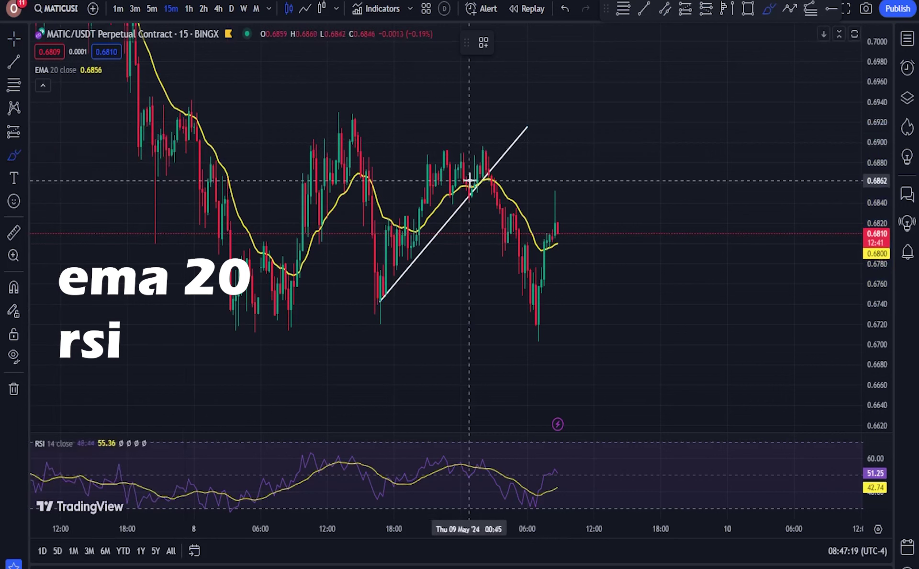
pyautogui.moveTo(499, 180)
pyautogui.mouseDown()
pyautogui.moveTo(481, 172)
pyautogui.moveTo(493, 183)
pyautogui.mouseUp()
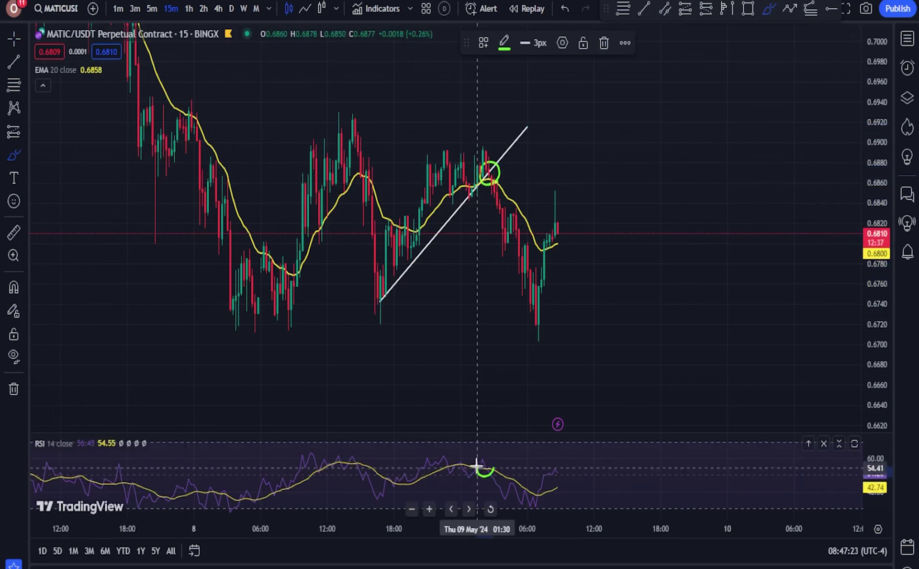
pyautogui.moveTo(477, 465); pyautogui.dragTo(491, 463)
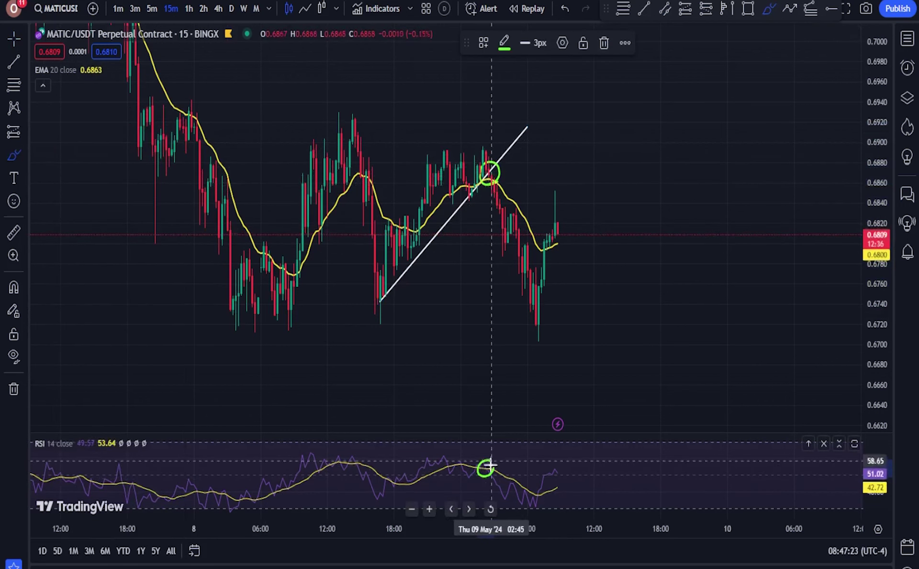
# Place a short position at the circled break with entry 0.6864, stop 0.6885 and target 0.6719
pyautogui.click(21, 130)
pyautogui.click(50, 171)
pyautogui.moveTo(491, 180)
pyautogui.mouseDown()
pyautogui.moveTo(493, 91)
pyautogui.moveTo(493, 154)
pyautogui.mouseUp()
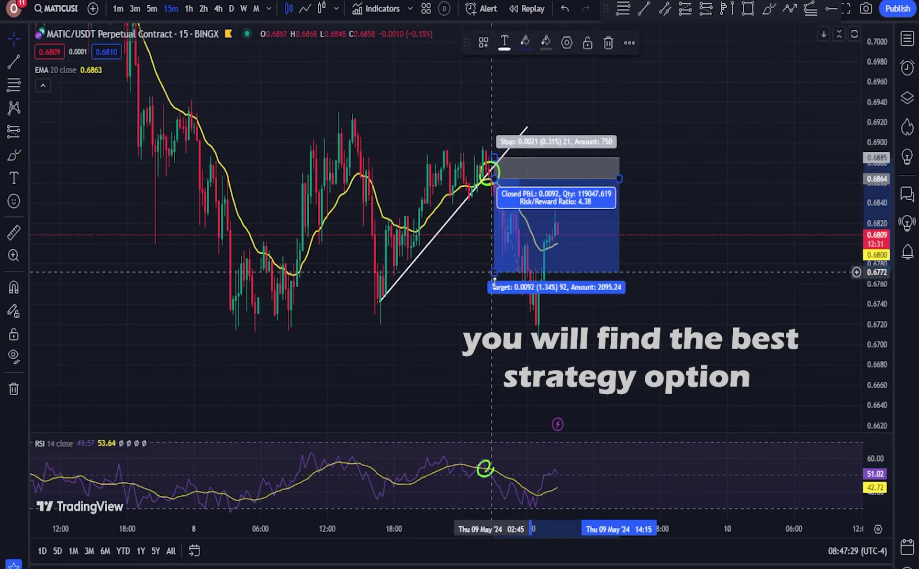
pyautogui.moveTo(501, 276); pyautogui.dragTo(505, 325)
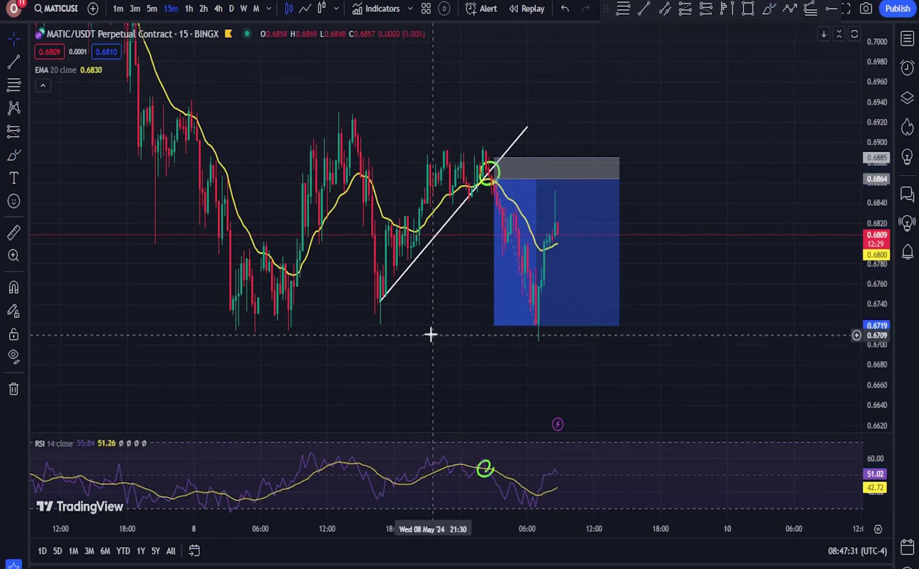
# Draw a falling trend line over the earlier decline from about 0.7284 at 6 May 12:15 to 0.6962 at 7 May 08:45
pyautogui.moveTo(431, 332); pyautogui.dragTo(567, 351)
pyautogui.scroll(2, 547, 288)
pyautogui.moveTo(480, 237); pyautogui.dragTo(587, 269)
pyautogui.scroll(-1, 587, 268)
pyautogui.moveTo(435, 176); pyautogui.dragTo(678, 307)
pyautogui.scroll(2, 678, 307)
pyautogui.moveTo(611, 261); pyautogui.dragTo(559, 179)
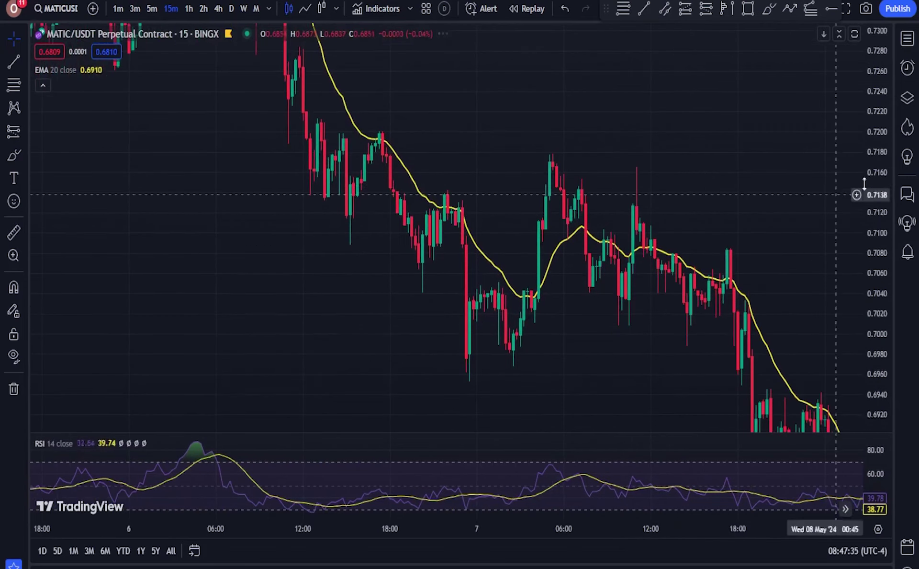
pyautogui.moveTo(875, 178); pyautogui.dragTo(875, 239)
pyautogui.moveTo(648, 226); pyautogui.dragTo(615, 197)
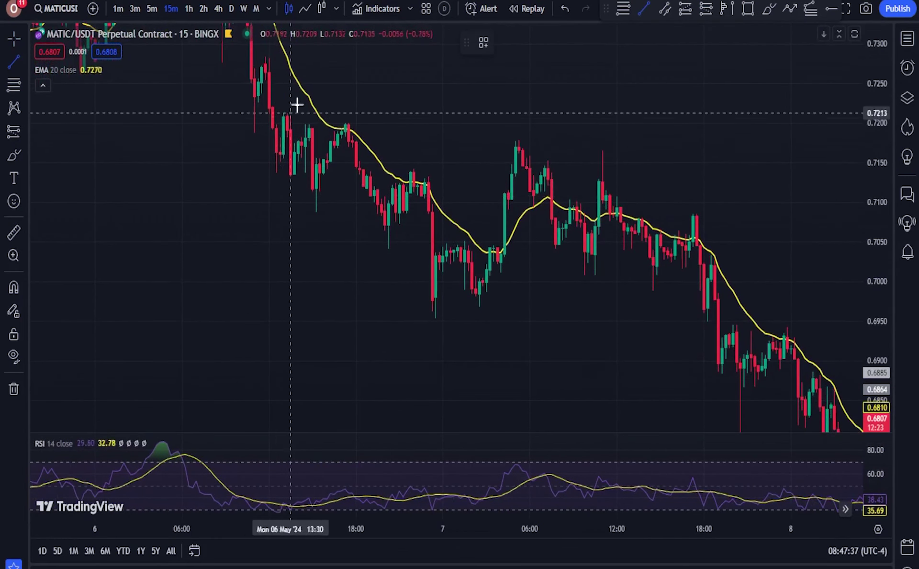
pyautogui.moveTo(271, 57)
pyautogui.mouseDown()
pyautogui.moveTo(619, 332)
pyautogui.moveTo(569, 312)
pyautogui.mouseUp()
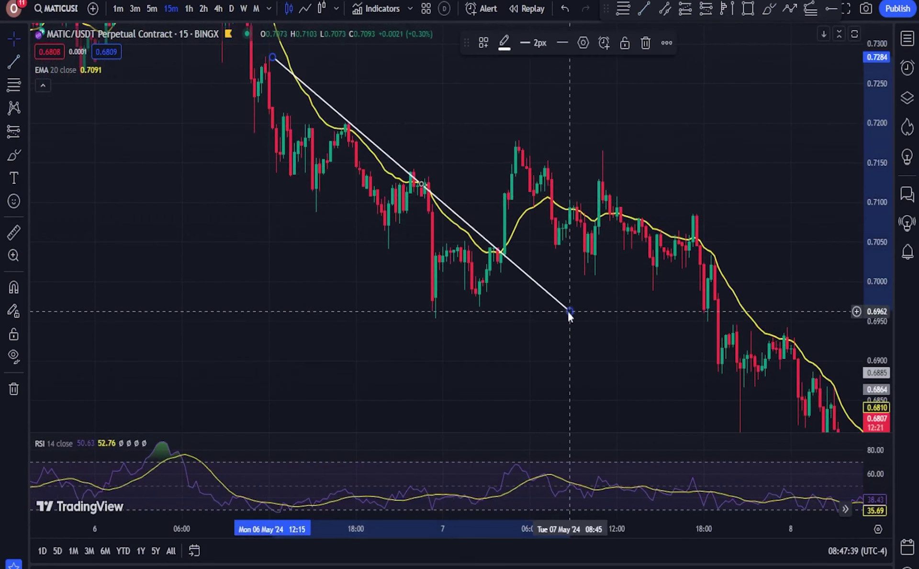
# Circle the price break above the falling trend line and the matching RSI crossover with the green brush
pyautogui.click(20, 157)
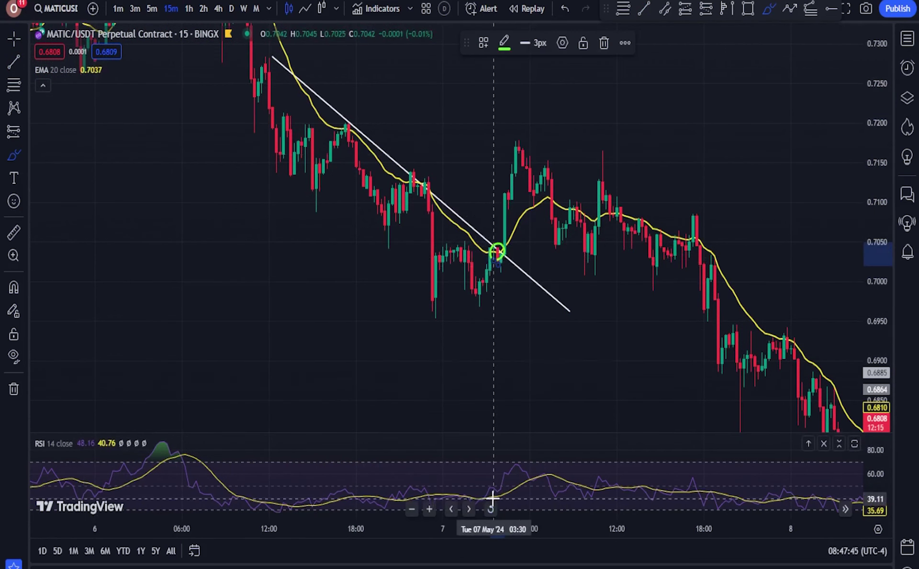
pyautogui.scroll(-2, 541, 501)
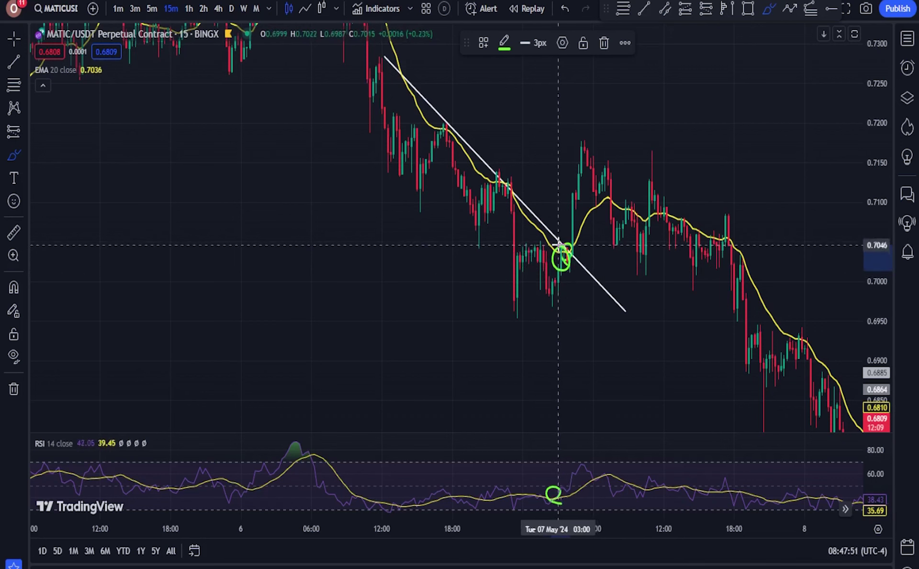
# Place a long position at the upward break with entry 0.7043, stop 0.7002 and target 0.7143
pyautogui.scroll(2, 95, 216)
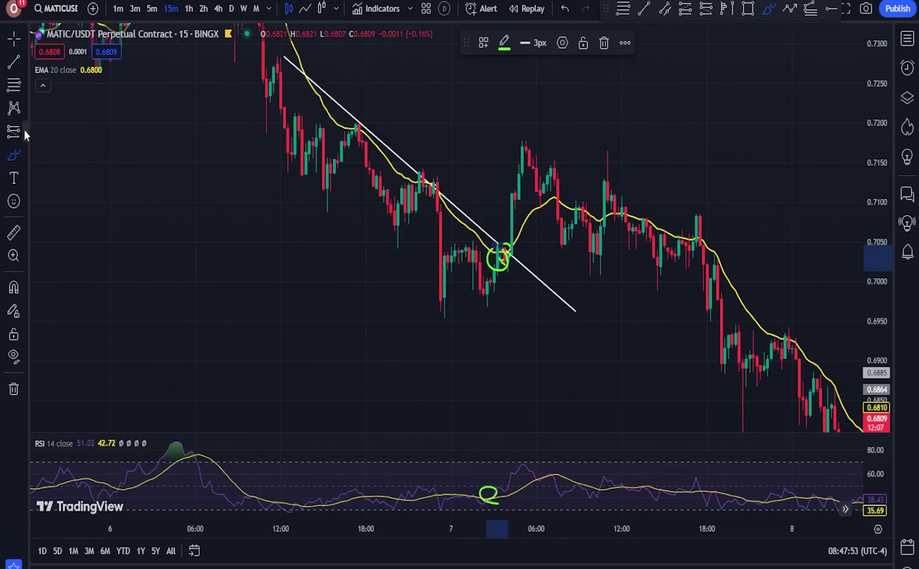
pyautogui.click(23, 130)
pyautogui.click(502, 248)
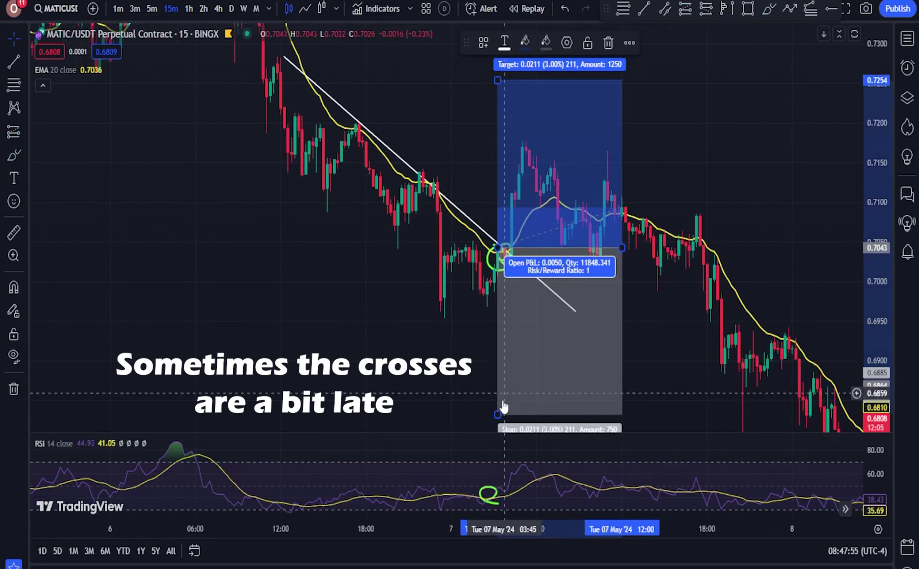
pyautogui.moveTo(498, 415); pyautogui.dragTo(498, 293)
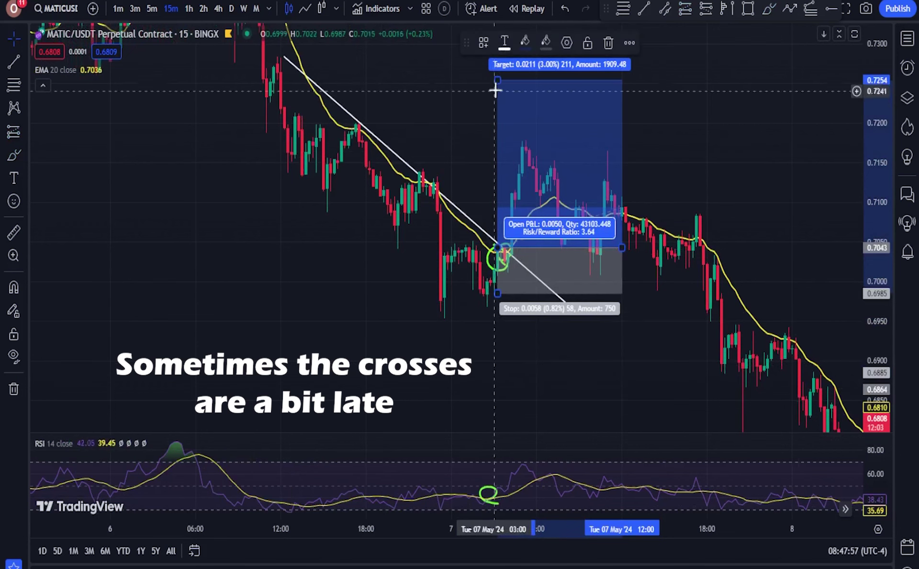
pyautogui.moveTo(497, 80); pyautogui.dragTo(498, 168)
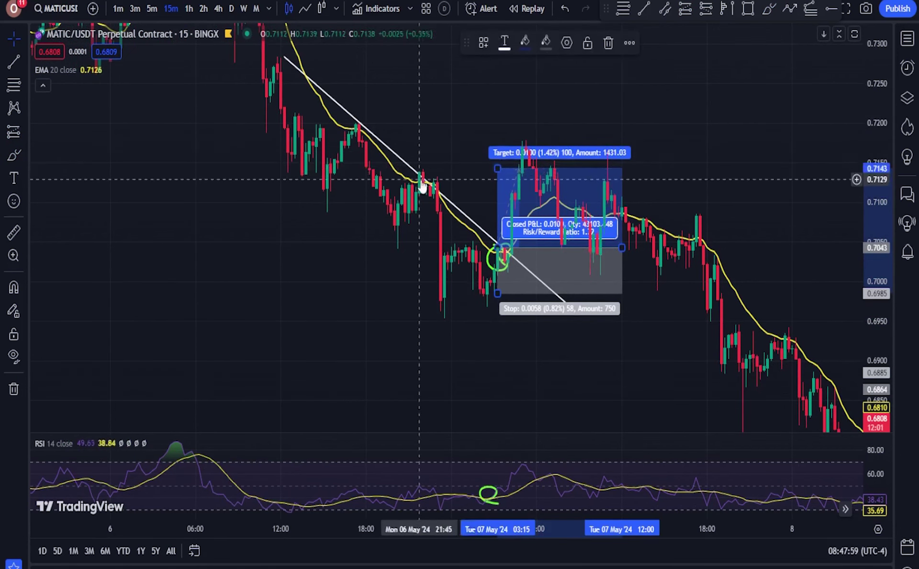
pyautogui.click(454, 128)
pyautogui.moveTo(476, 230); pyautogui.dragTo(479, 256)
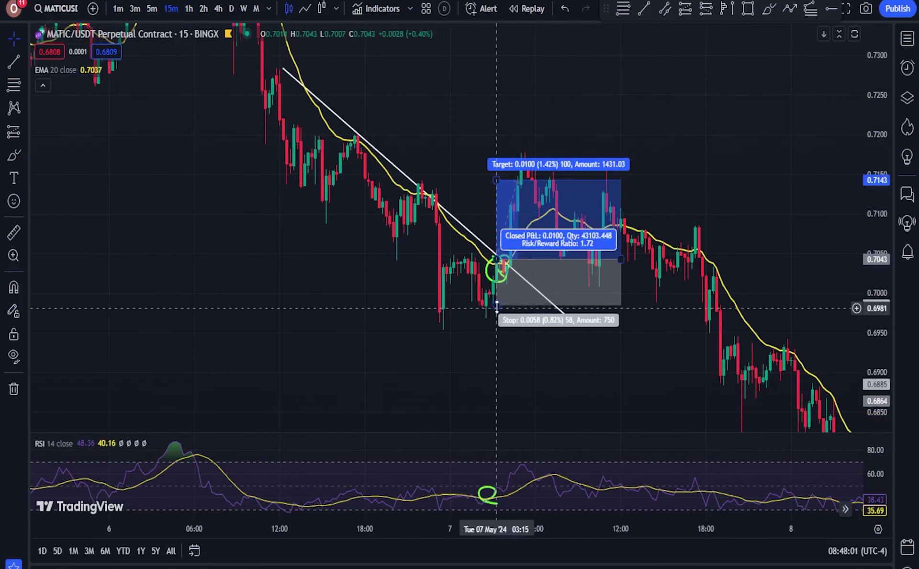
pyautogui.moveTo(497, 306); pyautogui.dragTo(498, 291)
pyautogui.click(460, 140)
# Draw a large arrow above the price pointing down along the downtrend, from about 0.7318 to 0.7257
pyautogui.moveTo(600, 110); pyautogui.dragTo(542, 101)
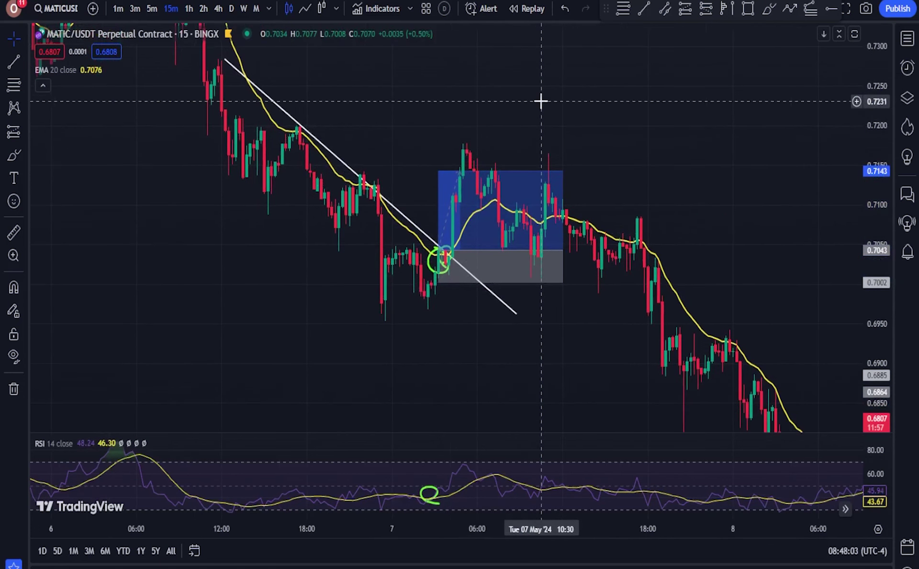
pyautogui.moveTo(482, 91); pyautogui.dragTo(708, 207)
pyautogui.scroll(-3, 708, 207)
pyautogui.moveTo(694, 138); pyautogui.dragTo(534, 139)
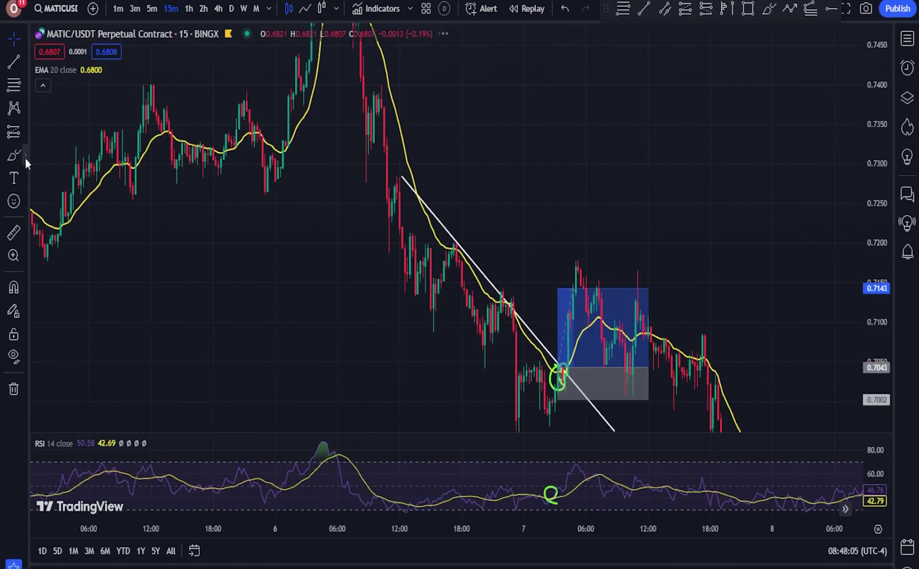
pyautogui.click(25, 156)
pyautogui.click(70, 214)
pyautogui.moveTo(444, 150); pyautogui.dragTo(544, 198)
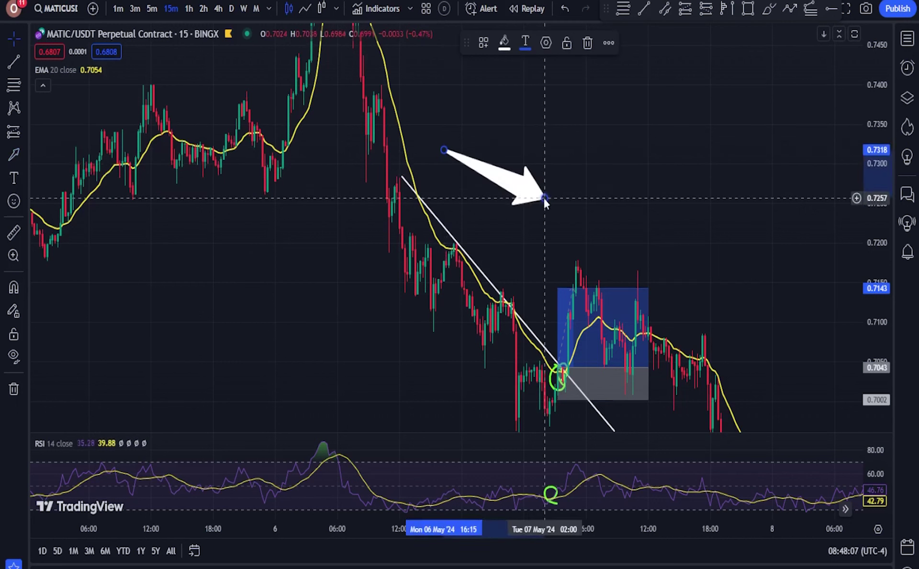
# Mark the long position with a freehand green circle and a cross, and return to the normal cursor
pyautogui.click(26, 156)
pyautogui.click(110, 137)
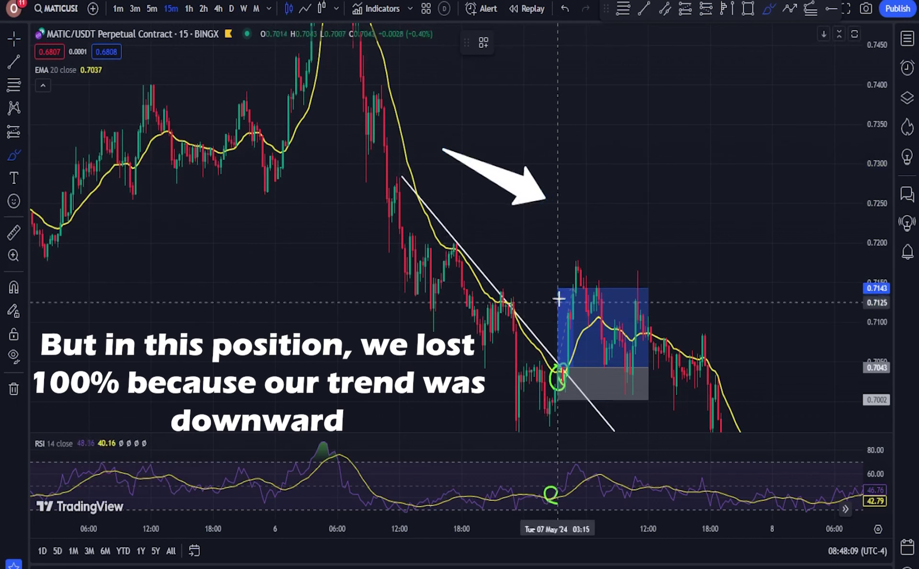
pyautogui.moveTo(558, 298); pyautogui.dragTo(550, 255)
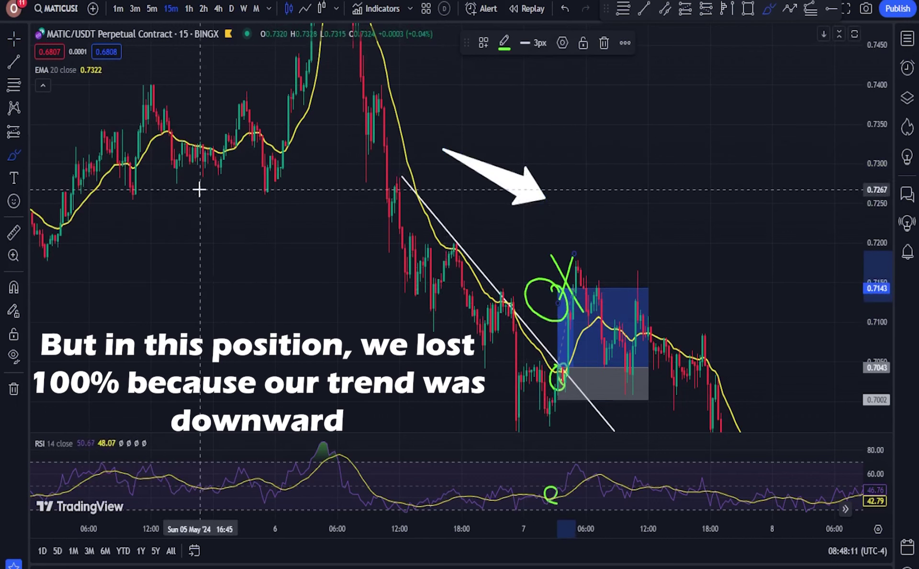
pyautogui.click(11, 40)
# Draw a Fibonacci retracement over the downtrend from about 0.7279 at 6 May 11:15 to 0.7084 at 7 May 05:15
pyautogui.scroll(3, 260, 218)
pyautogui.moveTo(260, 222)
pyautogui.mouseDown()
pyautogui.moveTo(267, 176)
pyautogui.moveTo(286, 186)
pyautogui.mouseUp()
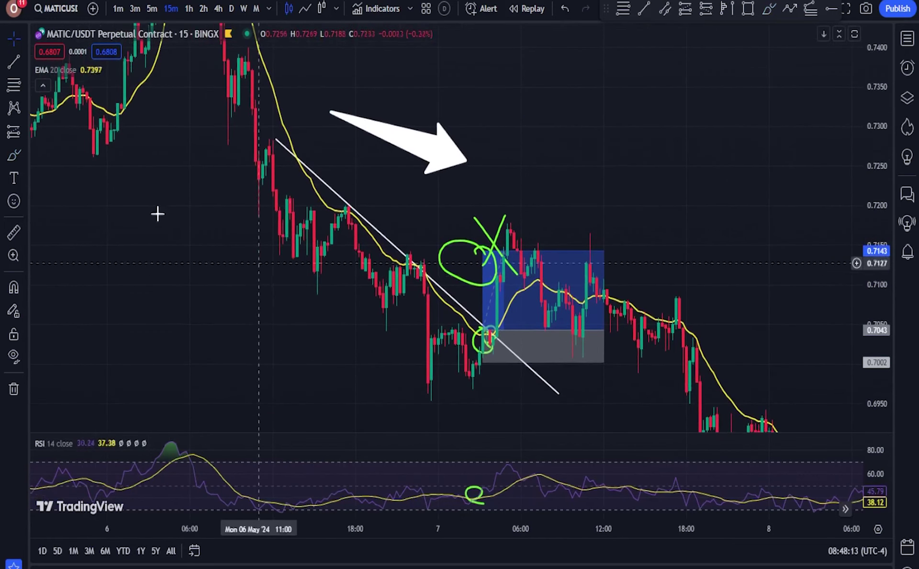
pyautogui.click(259, 142)
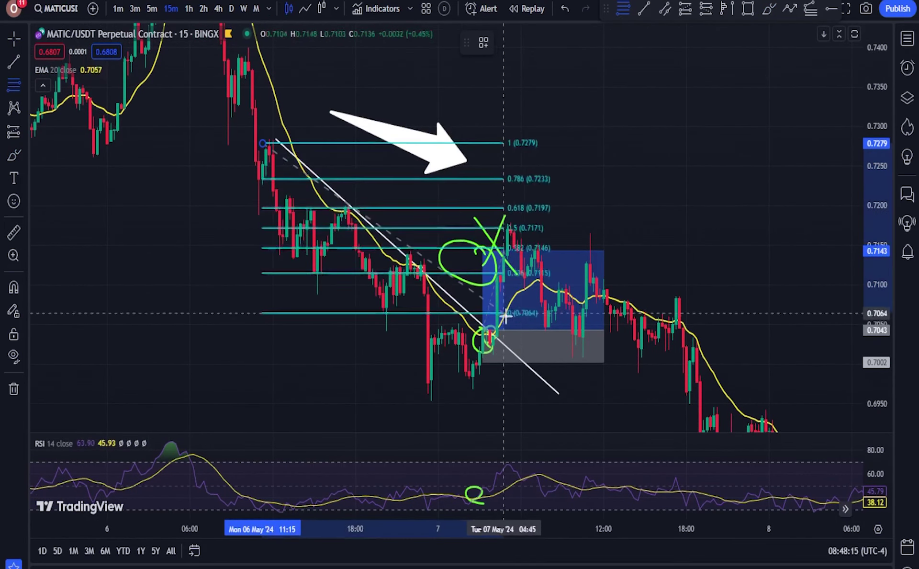
pyautogui.click(510, 297)
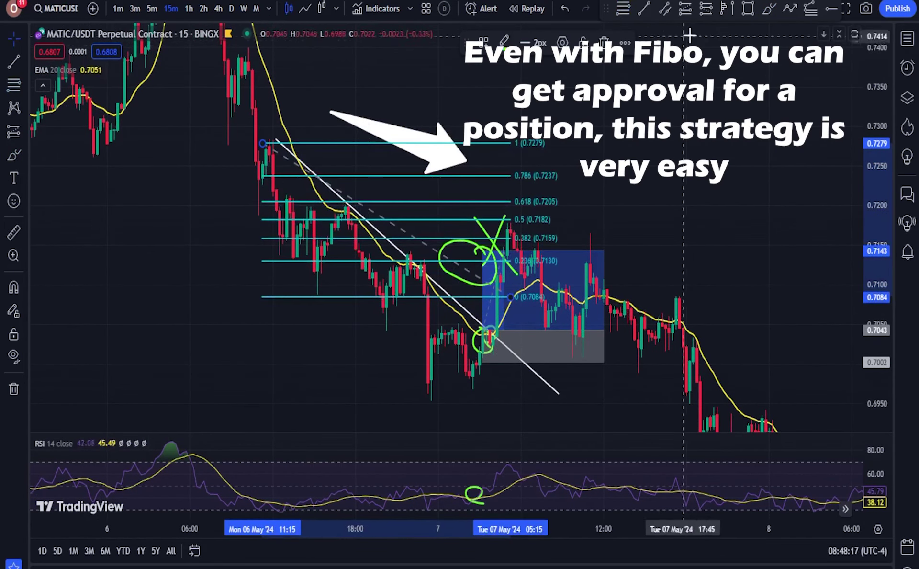
# Draw a thin rectangle over the resistance zone near 0.7198, from 6 May 12:45 to 20:45
pyautogui.click(747, 14)
pyautogui.click(283, 211)
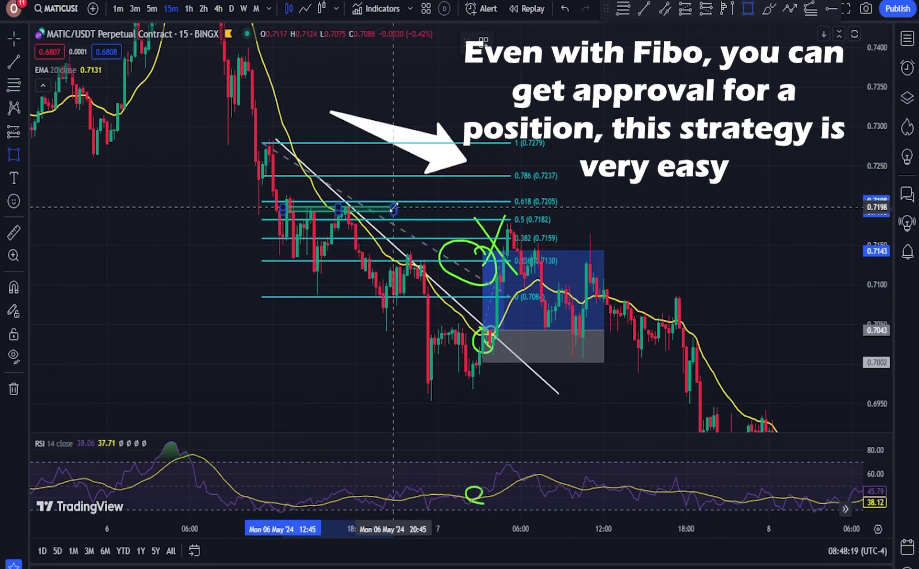
pyautogui.click(394, 207)
# Place a short position below the resistance rectangle with entry 0.7185, stop 0.7210 and target 0.6974
pyautogui.click(23, 153)
pyautogui.click(85, 176)
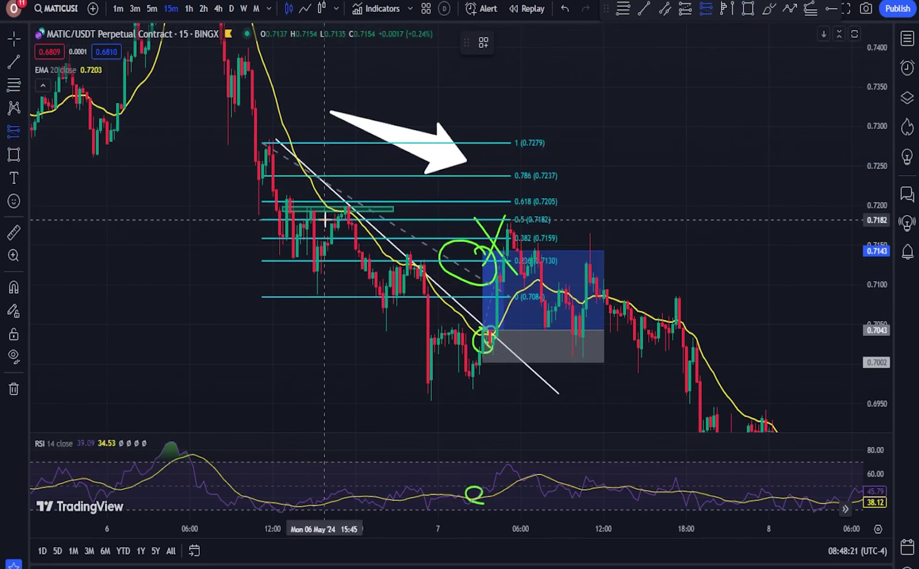
pyautogui.click(351, 218)
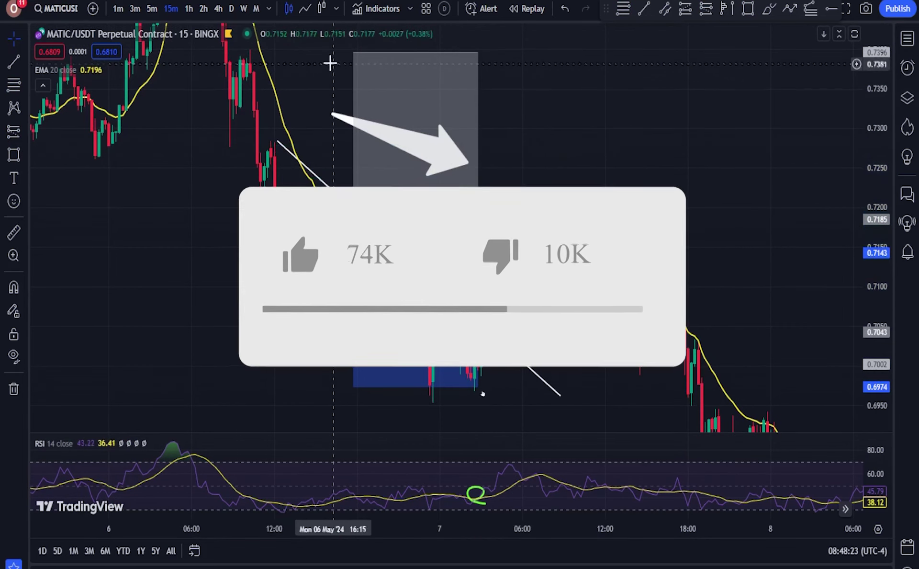
pyautogui.click(357, 385)
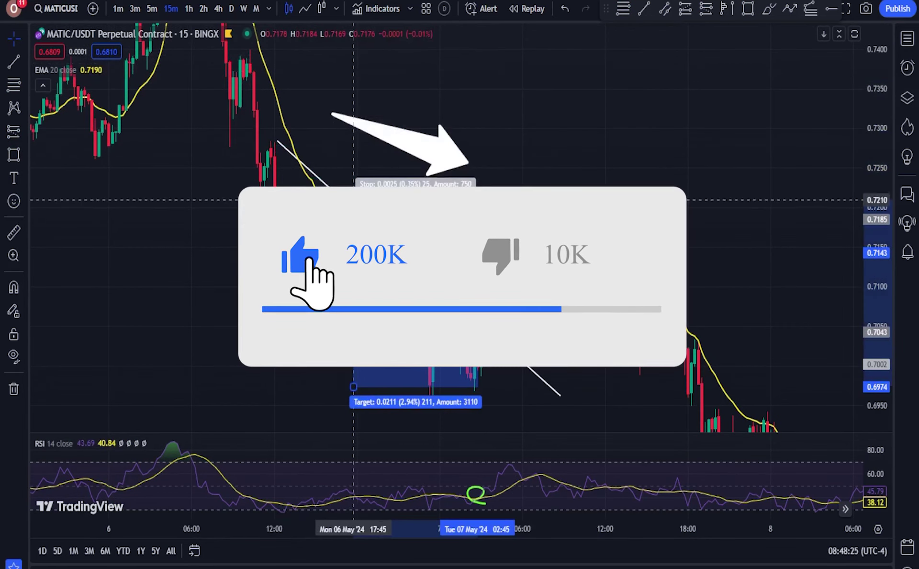
pyautogui.click(329, 357)
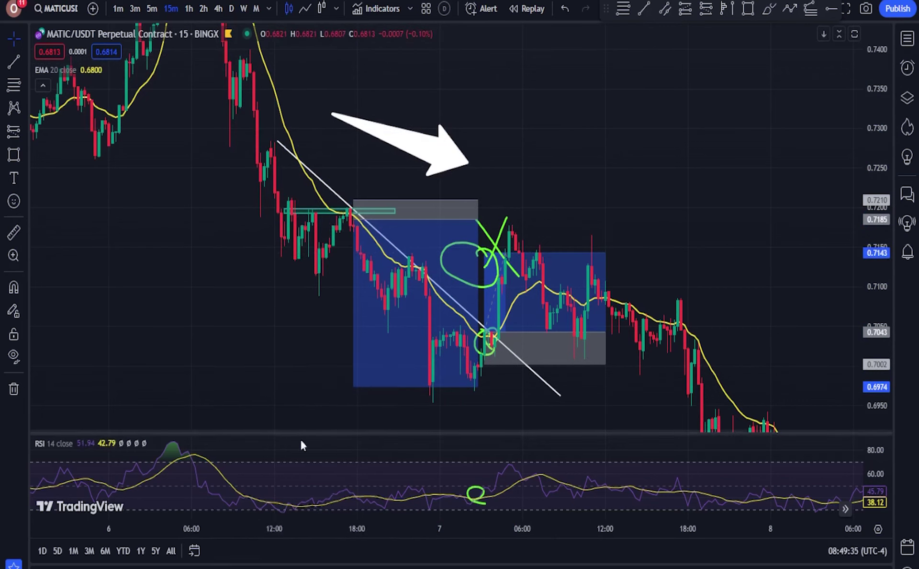
# Remove all existing drawings from the chart
pyautogui.rightClick(206, 225)
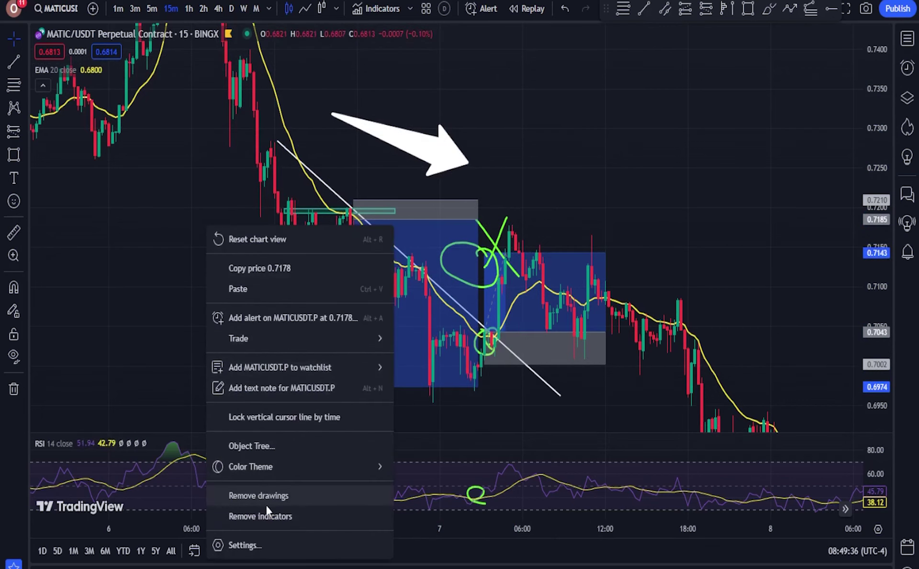
pyautogui.click(267, 505)
pyautogui.moveTo(185, 174); pyautogui.dragTo(823, 217)
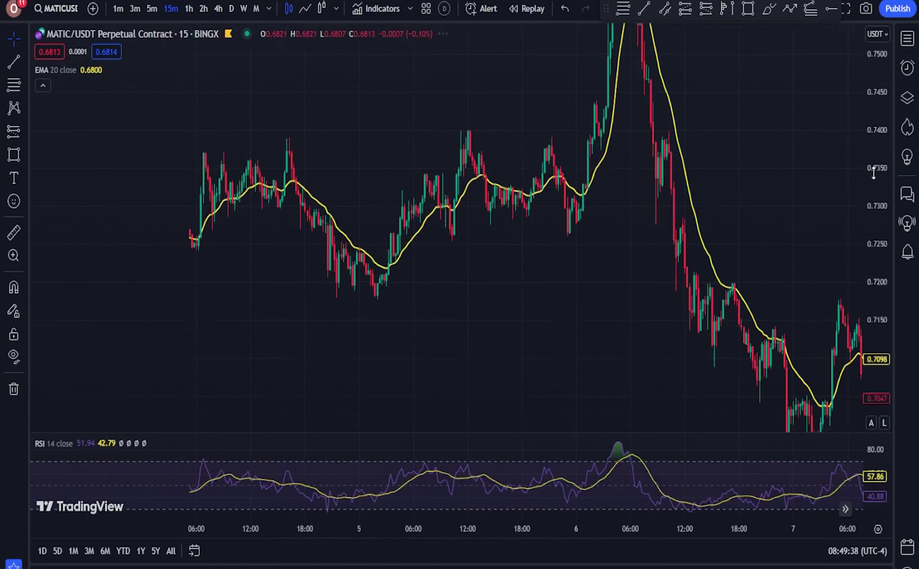
pyautogui.scroll(4, 653, 266)
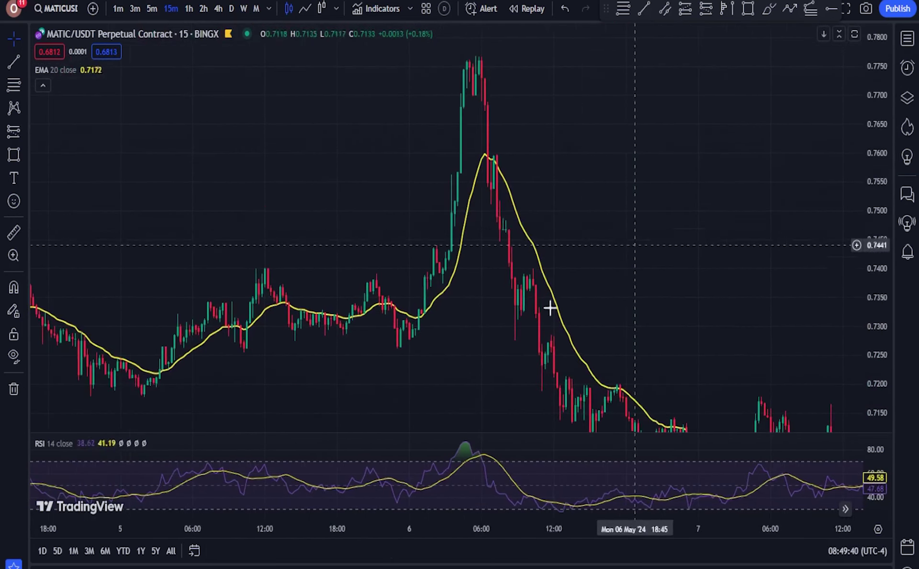
# Draw a support rectangle at about 0.7252 to 0.7273, from 5 May 09:15 to about 6 May 06:30
pyautogui.click(14, 155)
pyautogui.scroll(-1, 321, 280)
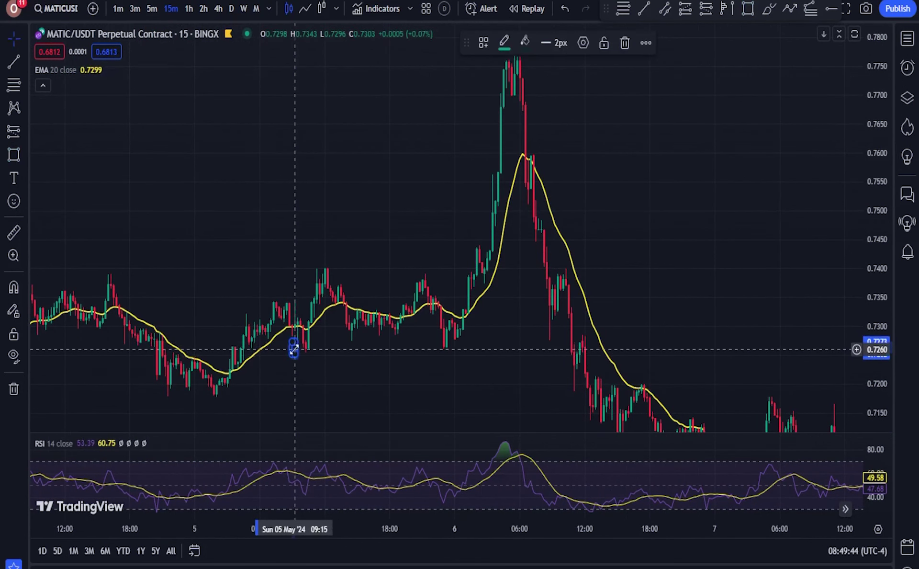
pyautogui.moveTo(294, 347); pyautogui.dragTo(525, 346)
pyautogui.click(539, 288)
pyautogui.scroll(1, 540, 283)
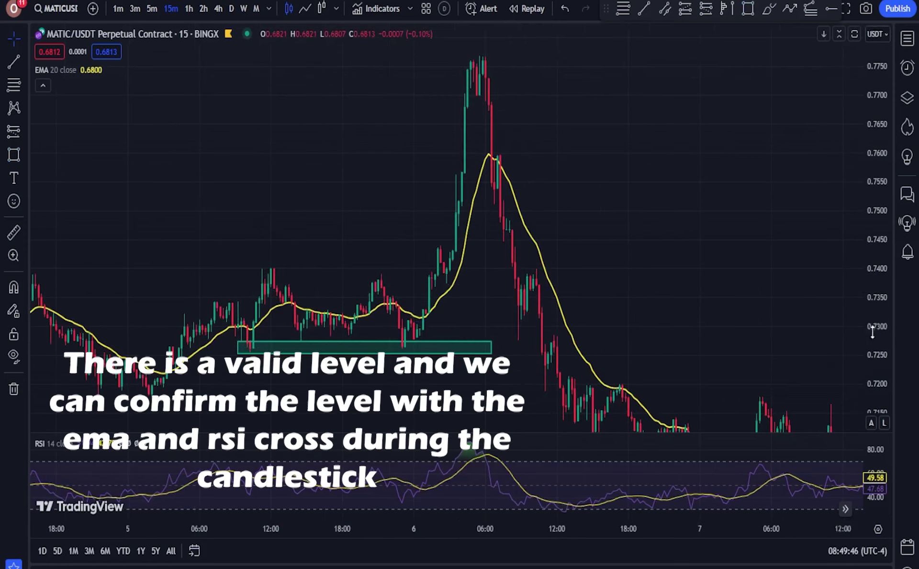
# Circle the EMA cross above the support rectangle and the matching RSI crossover near 6 May 01:00 with green brush strokes
pyautogui.moveTo(872, 330); pyautogui.dragTo(871, 305)
pyautogui.moveTo(613, 277); pyautogui.dragTo(670, 161)
pyautogui.scroll(2, 665, 165)
pyautogui.moveTo(550, 199); pyautogui.dragTo(607, 221)
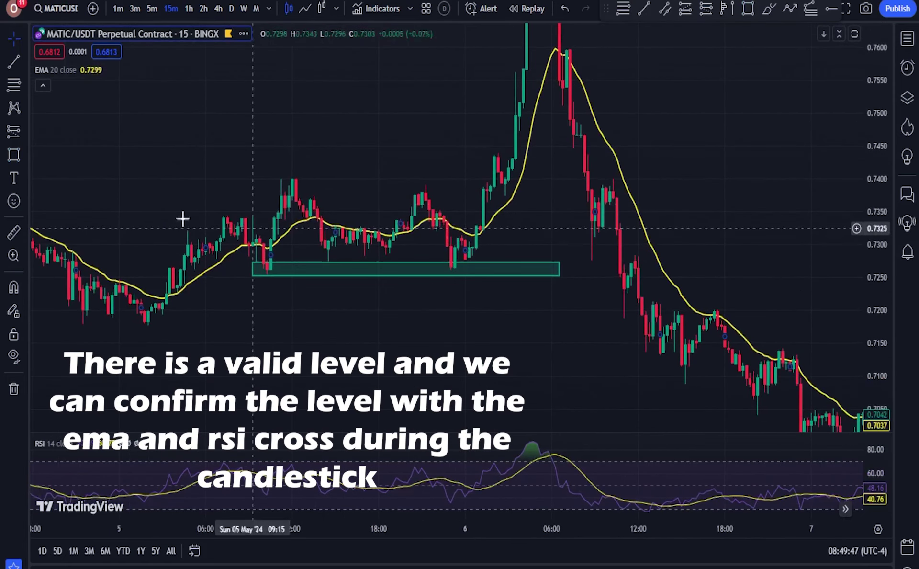
pyautogui.click(21, 131)
pyautogui.click(25, 152)
pyautogui.click(58, 139)
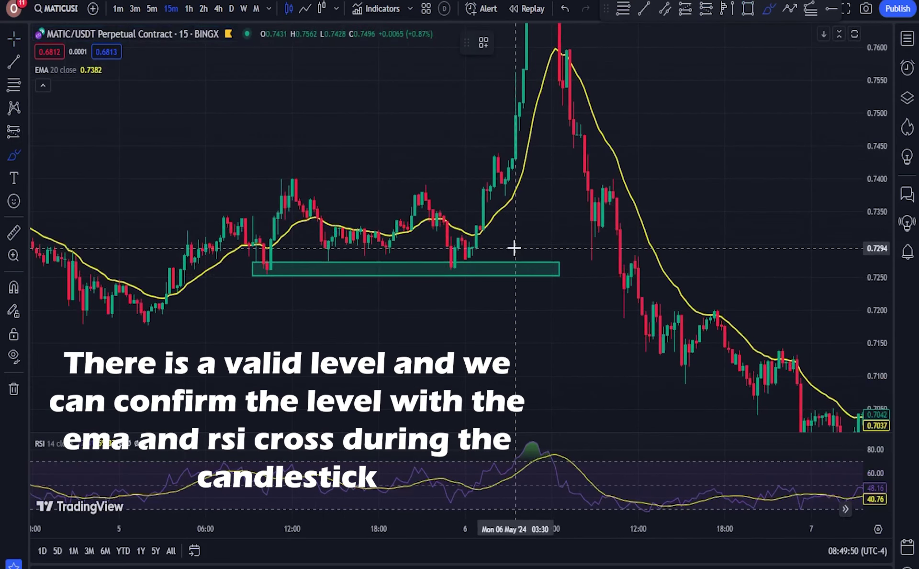
pyautogui.moveTo(480, 254); pyautogui.dragTo(477, 229)
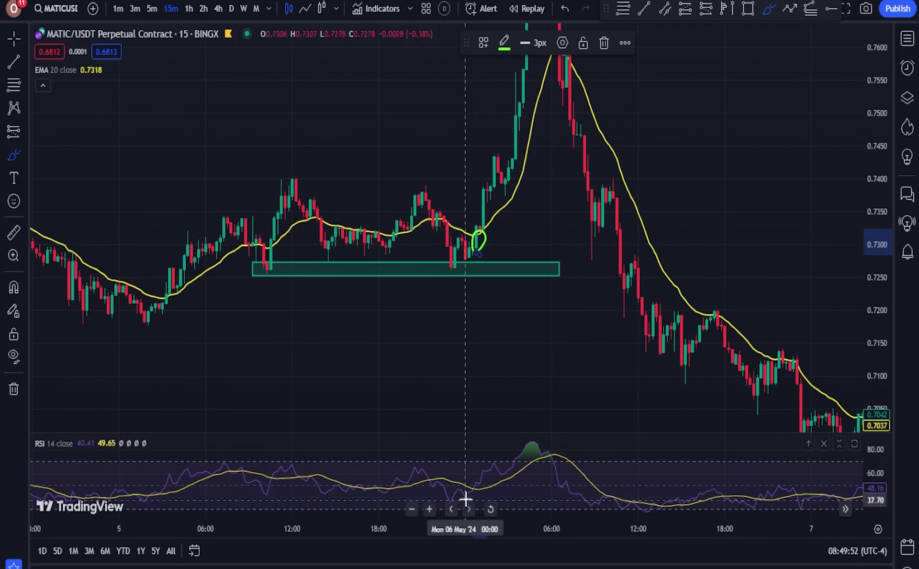
pyautogui.moveTo(464, 485); pyautogui.dragTo(466, 483)
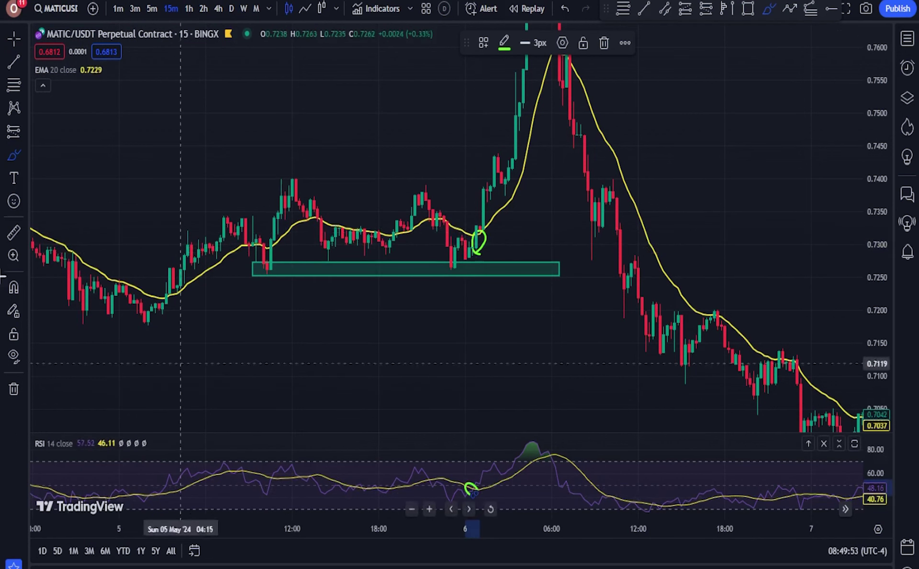
# Place a long position at the circled EMA cross with entry 0.7294, stop 0.7249 and target 0.7629
pyautogui.click(25, 133)
pyautogui.click(85, 151)
pyautogui.click(456, 248)
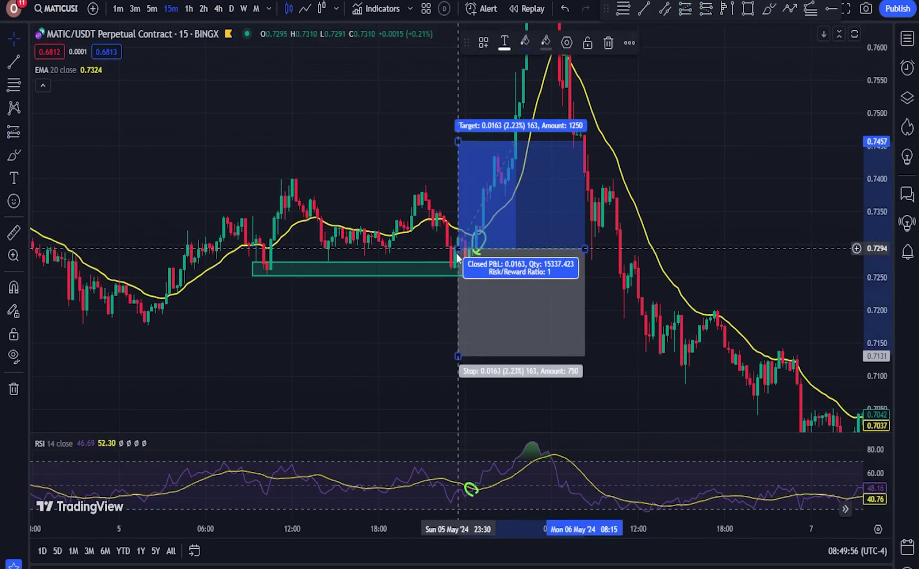
pyautogui.moveTo(458, 357); pyautogui.dragTo(459, 277)
pyautogui.moveTo(459, 141); pyautogui.dragTo(459, 30)
# Sketch green freehand strokes showing the upward trend around the long entry, and undo them
pyautogui.scroll(-5, 412, 137)
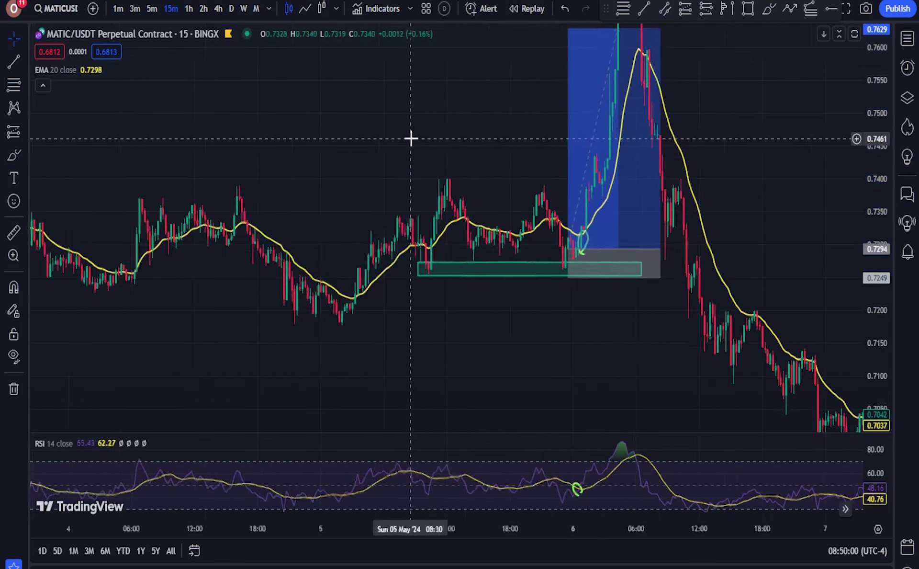
pyautogui.moveTo(409, 187); pyautogui.dragTo(324, 147)
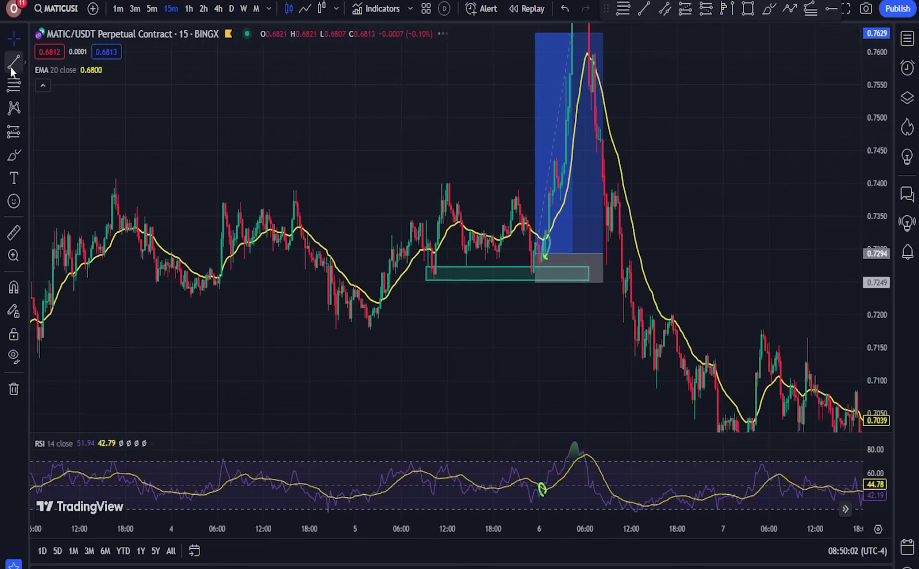
pyautogui.click(15, 180)
pyautogui.moveTo(342, 395); pyautogui.dragTo(386, 335)
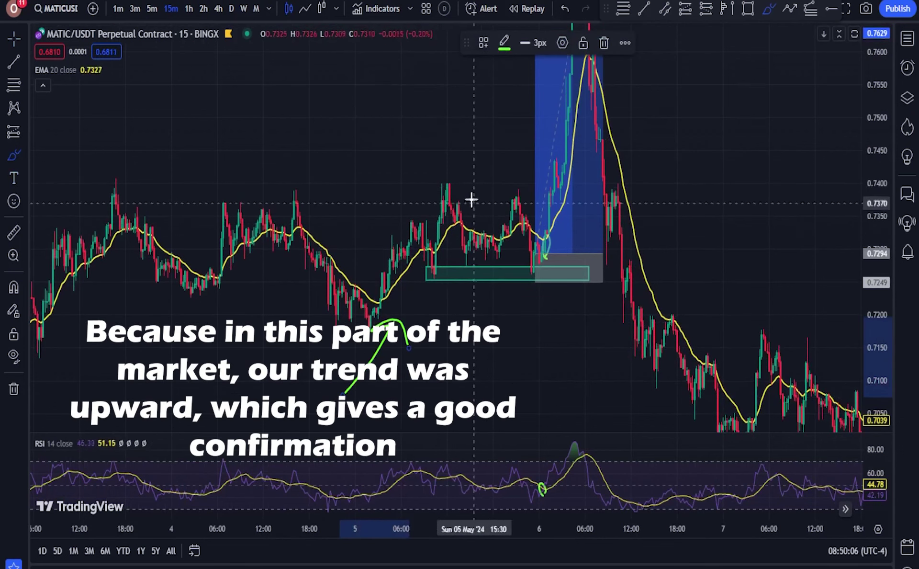
pyautogui.moveTo(455, 195); pyautogui.dragTo(481, 173)
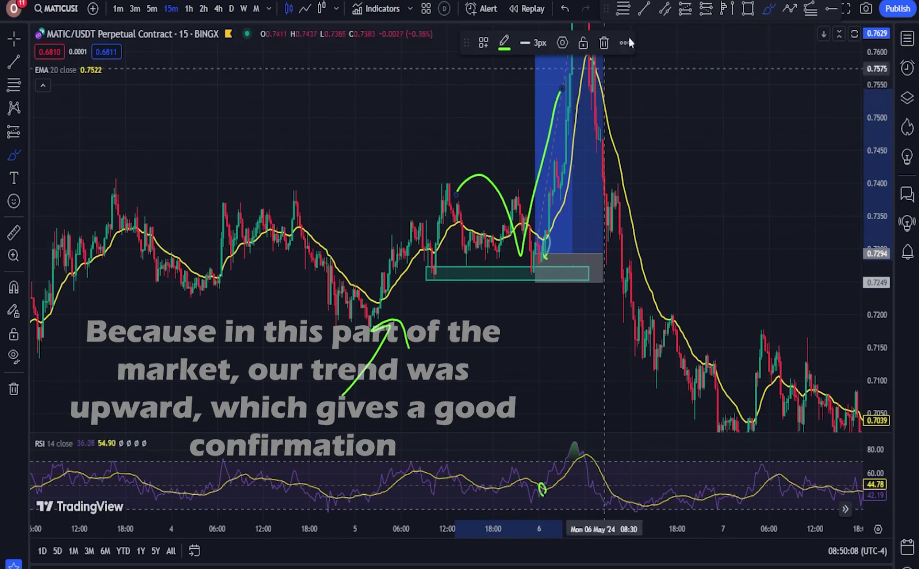
pyautogui.click(565, 10)
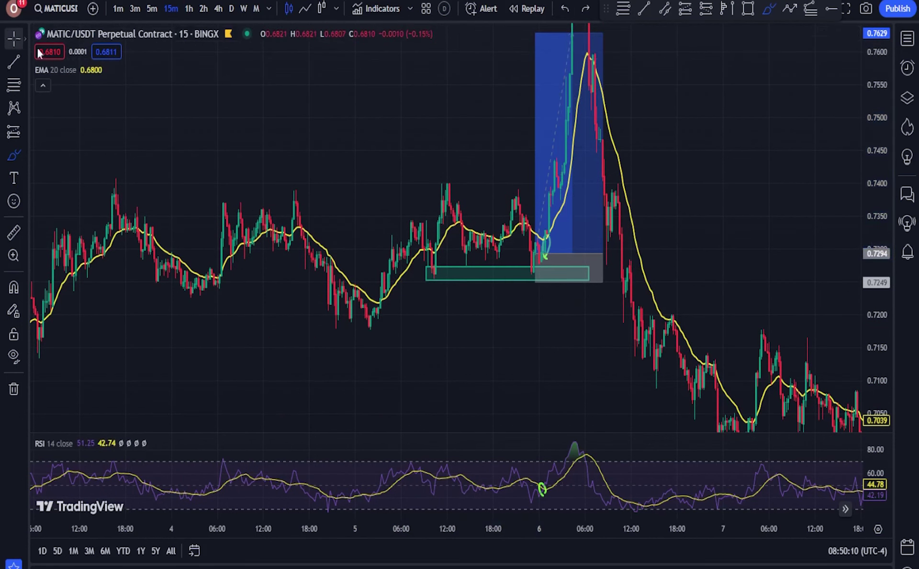
# Return to the normal cursor and raise the long position's target to 0.7640
pyautogui.click(14, 39)
pyautogui.moveTo(267, 123); pyautogui.dragTo(202, 182)
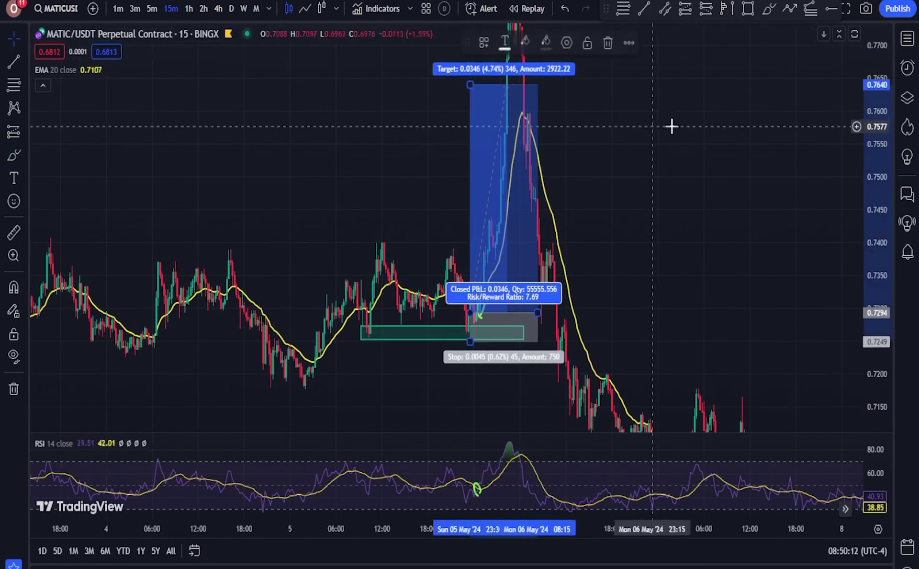
pyautogui.moveTo(671, 127); pyautogui.dragTo(651, 186)
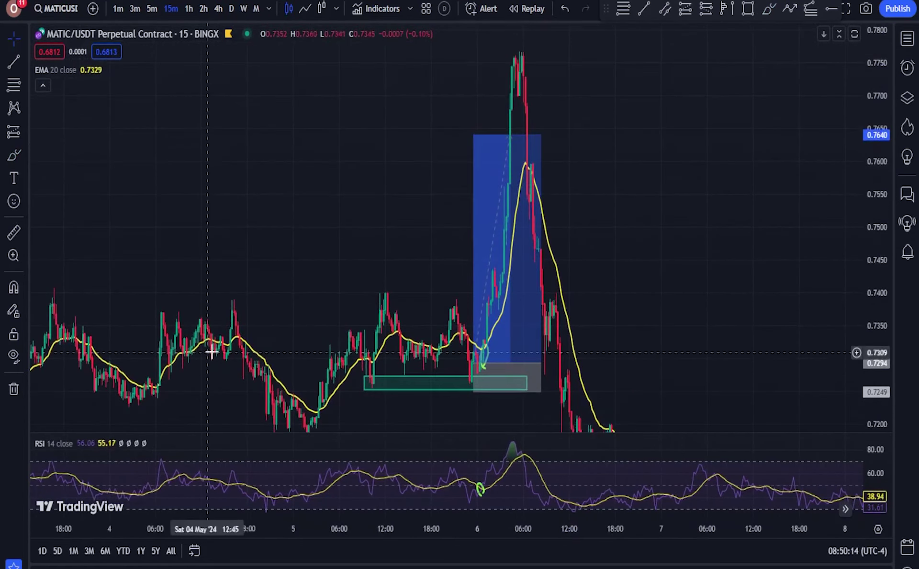
# Draw a trend line under the 3 May uptrend from about 0.7204 at 08:00 to about 0.7373
pyautogui.moveTo(211, 350); pyautogui.dragTo(579, 199)
pyautogui.scroll(-3, 598, 193)
pyautogui.scroll(2, 834, 269)
pyautogui.scroll(3, 500, 246)
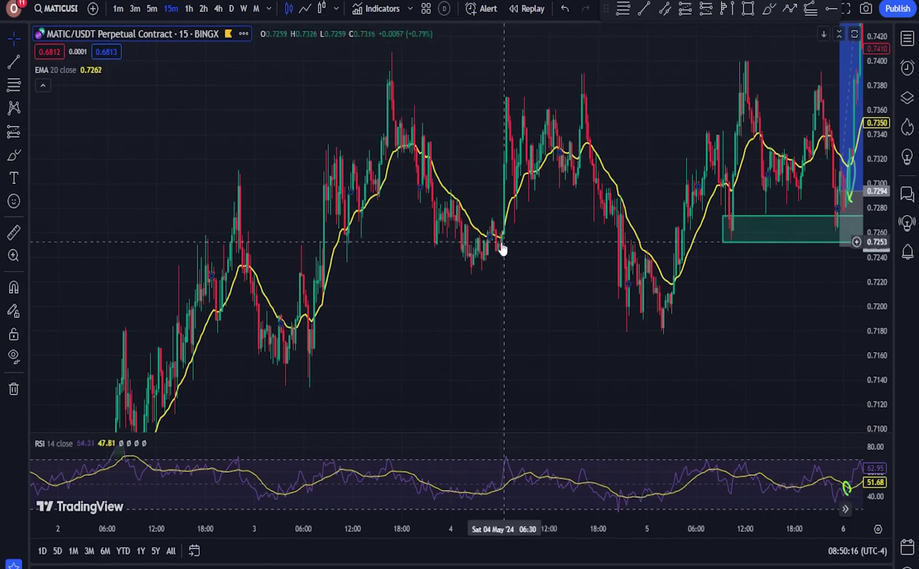
pyautogui.click(11, 63)
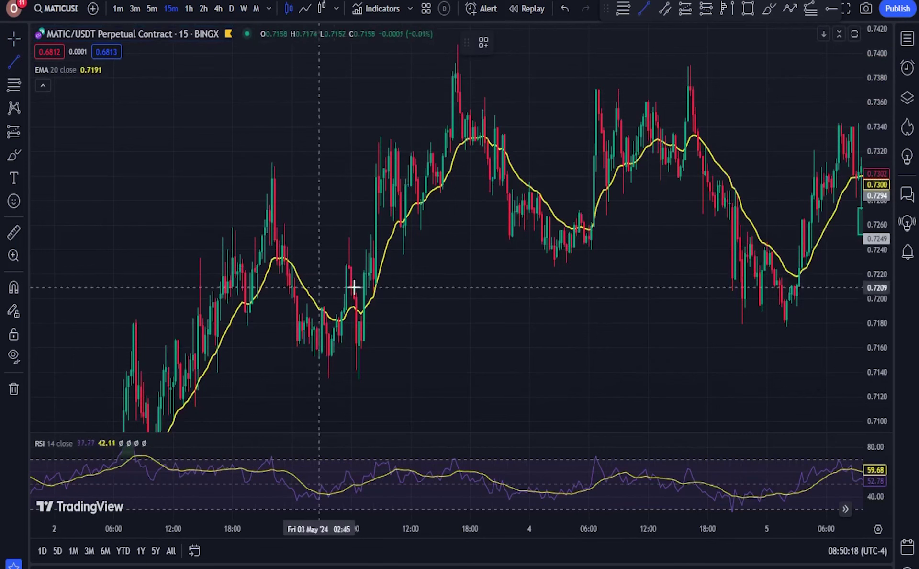
pyautogui.click(372, 293)
pyautogui.click(516, 85)
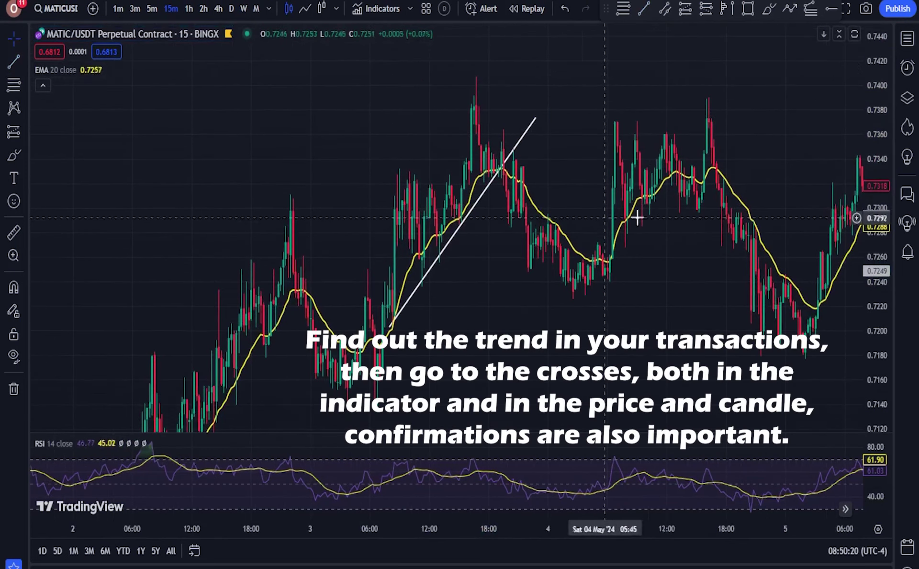
# Place a short position at the uptrend line break on 3 May 20:30 with entry 0.7340 and stop 0.7366
pyautogui.scroll(1, 636, 212)
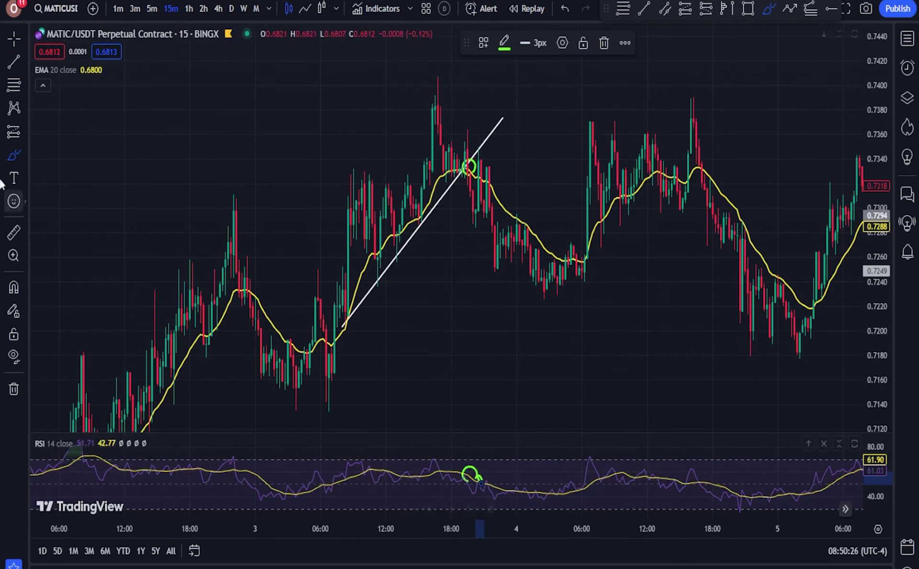
pyautogui.click(21, 129)
pyautogui.click(91, 173)
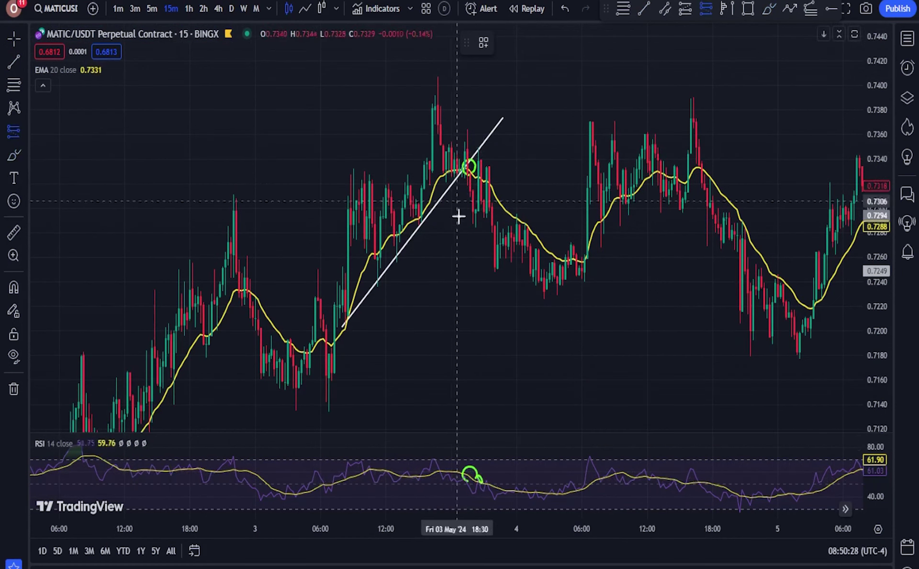
pyautogui.click(478, 160)
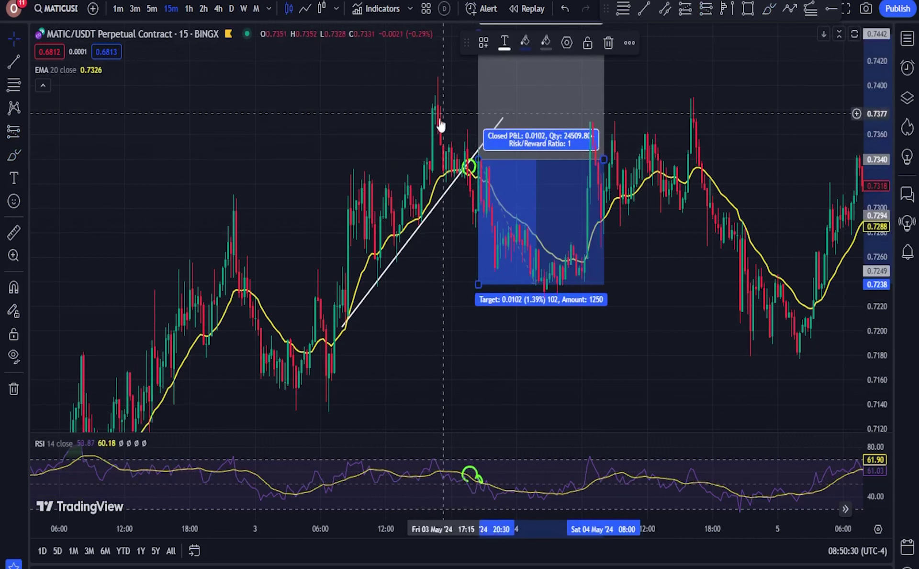
pyautogui.moveTo(440, 122); pyautogui.dragTo(445, 153)
pyautogui.moveTo(483, 65); pyautogui.dragTo(483, 159)
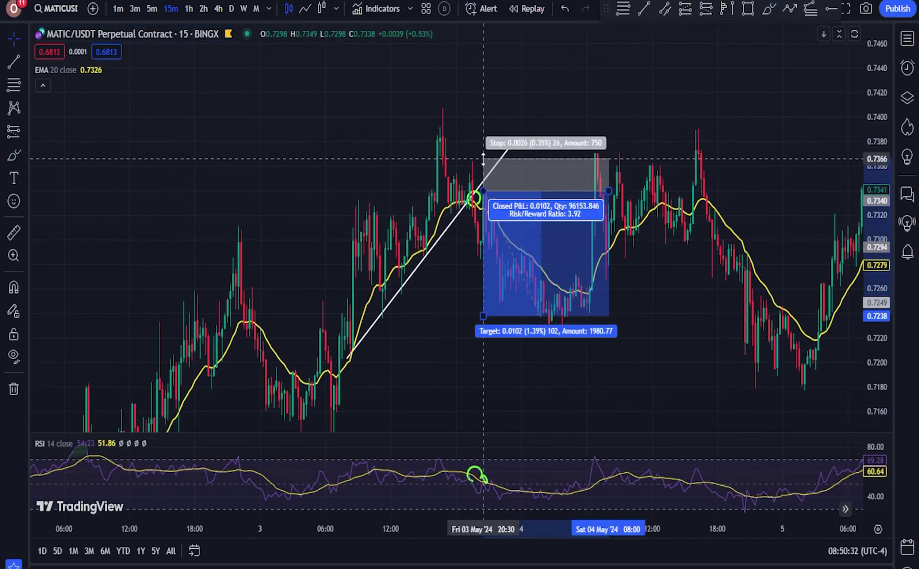
# Set the short position's target to 0.7141 and stop to 0.7372, and extend it to 4 May 23:45
pyautogui.moveTo(456, 129); pyautogui.dragTo(428, 75)
pyautogui.moveTo(455, 262); pyautogui.dragTo(455, 381)
pyautogui.moveTo(429, 285); pyautogui.dragTo(388, 279)
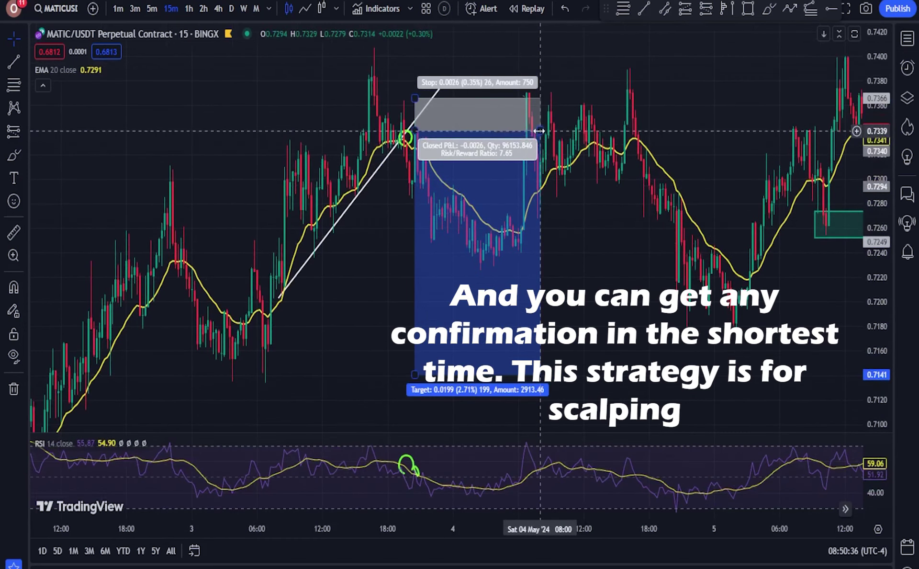
pyautogui.moveTo(540, 130); pyautogui.dragTo(712, 130)
pyautogui.moveTo(415, 99); pyautogui.dragTo(416, 90)
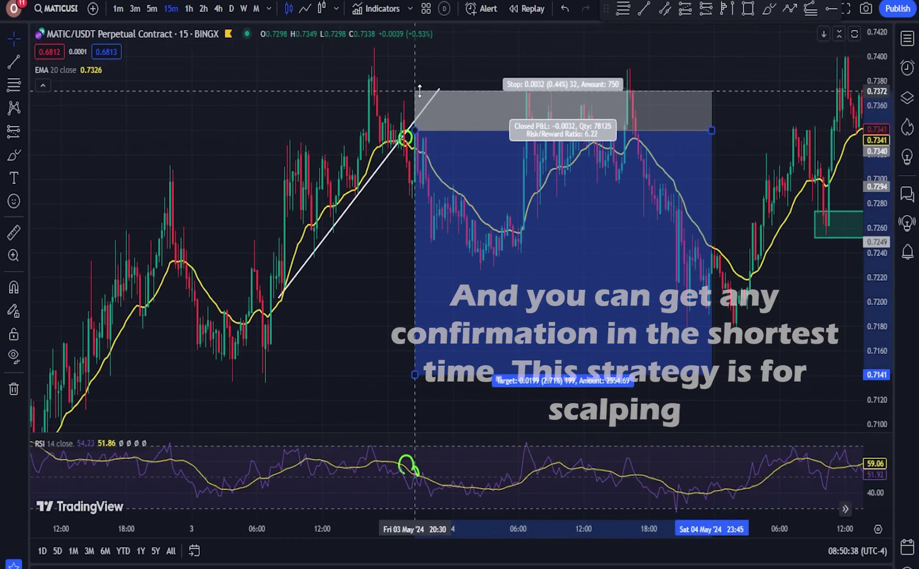
# Set the short position's target to 0.7230 and activate the Brush tool
pyautogui.click(423, 64)
pyautogui.moveTo(481, 68); pyautogui.dragTo(425, 70)
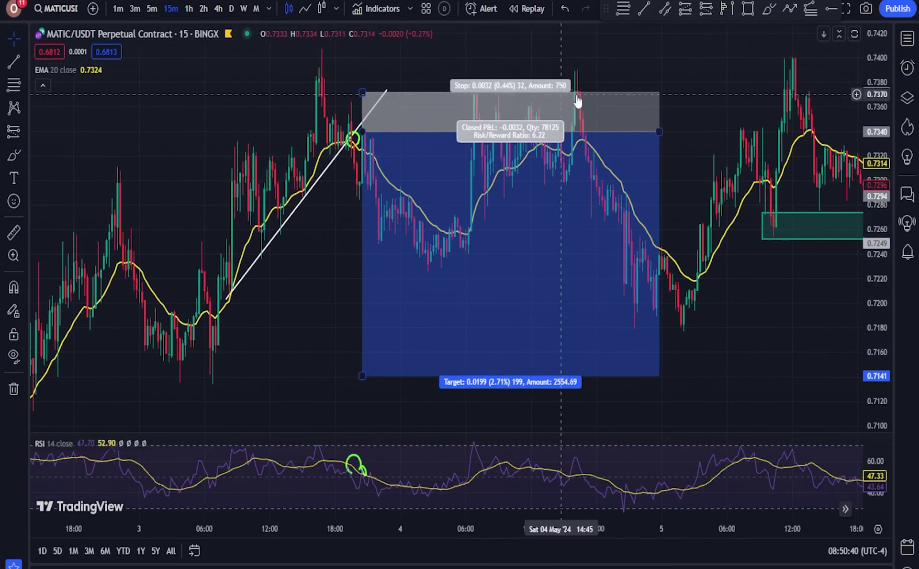
pyautogui.moveTo(360, 374)
pyautogui.mouseDown()
pyautogui.moveTo(390, 254)
pyautogui.moveTo(400, 269)
pyautogui.moveTo(360, 286)
pyautogui.mouseUp()
pyautogui.click(14, 155)
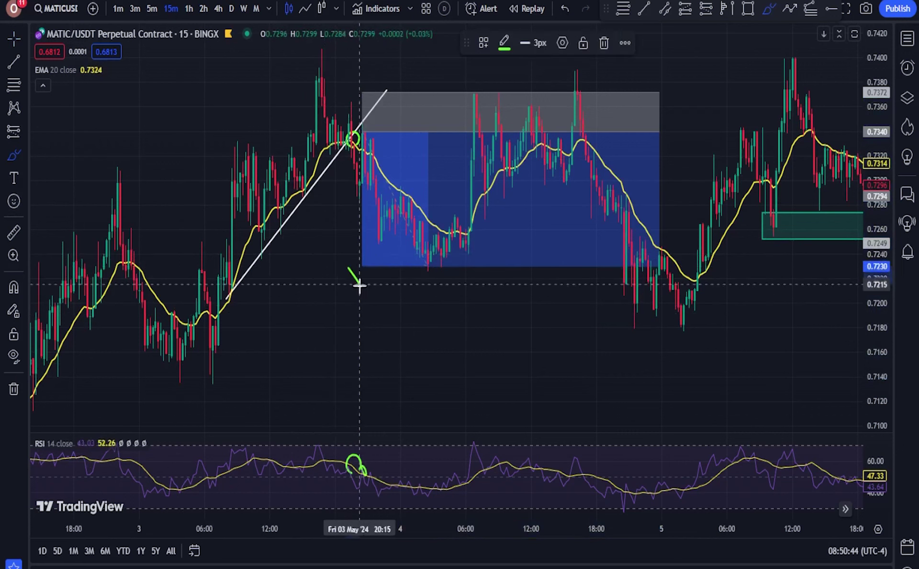
# Undo the short position's adjustments and delete the position from the chart
pyautogui.click(567, 2)
pyautogui.click(566, 2)
pyautogui.click(566, 2)
pyautogui.click(567, 3)
pyautogui.click(566, 3)
pyautogui.click(566, 2)
pyautogui.click(566, 3)
pyautogui.click(567, 3)
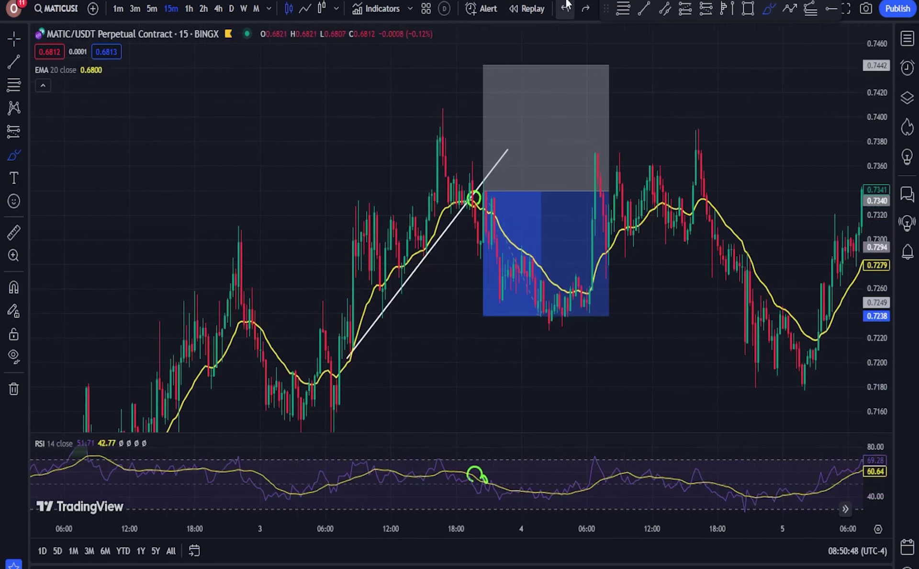
pyautogui.click(502, 108)
pyautogui.press('Delete')
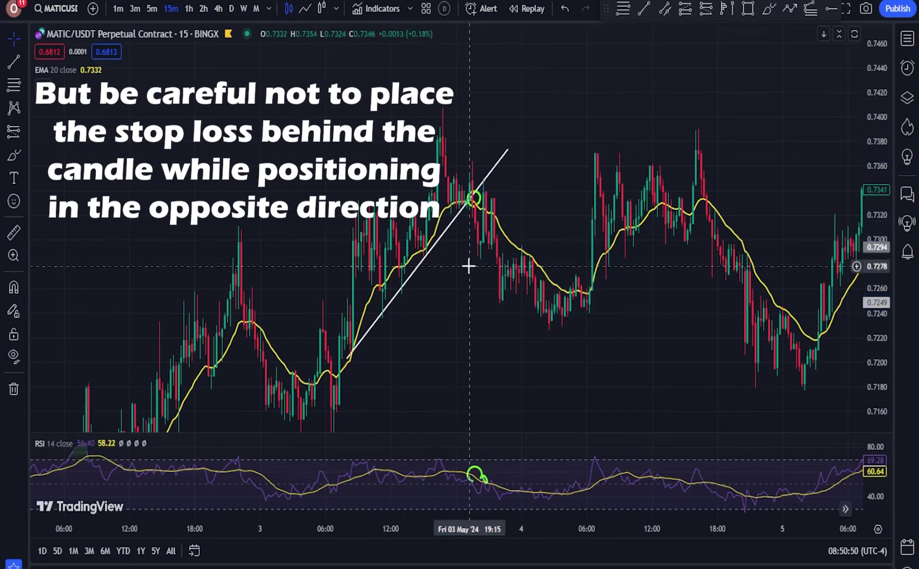
# Draw a trend line over the decline from about 0.7387 on 3 May 17:00 to about 0.7221 on 4 May 10:00
pyautogui.moveTo(401, 374)
pyautogui.mouseDown()
pyautogui.moveTo(421, 309)
pyautogui.moveTo(342, 313)
pyautogui.moveTo(340, 343)
pyautogui.mouseUp()
pyautogui.scroll(1, 342, 309)
pyautogui.scroll(1, 341, 309)
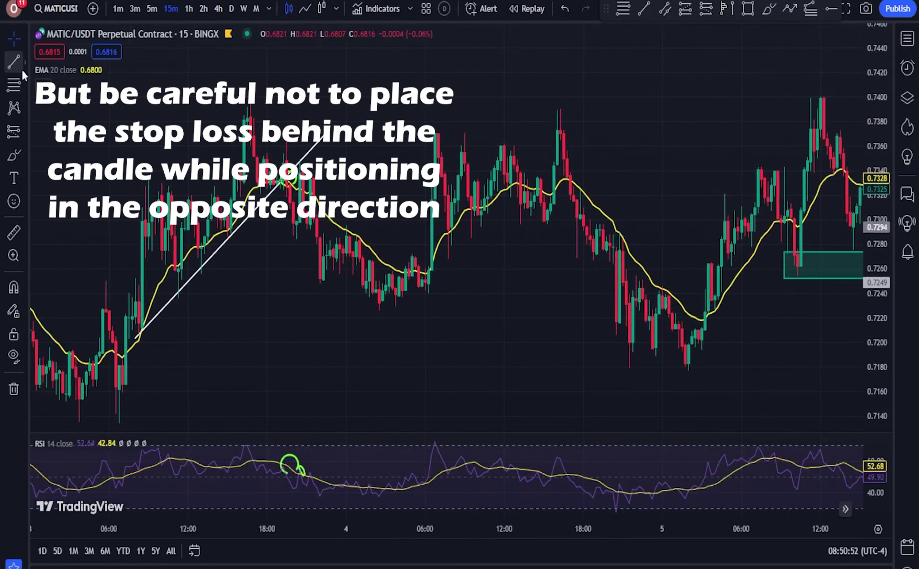
pyautogui.click(478, 317)
# Circle the downtrend line break and RSI crossover near 4 May 06:00 in green, then sketch and undo upward curves below
pyautogui.click(14, 155)
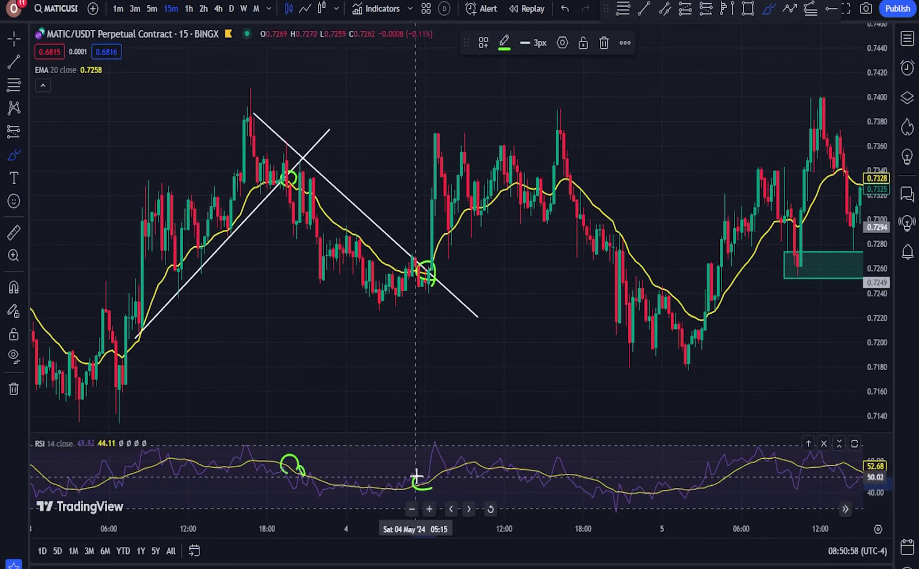
pyautogui.moveTo(399, 384); pyautogui.dragTo(491, 339)
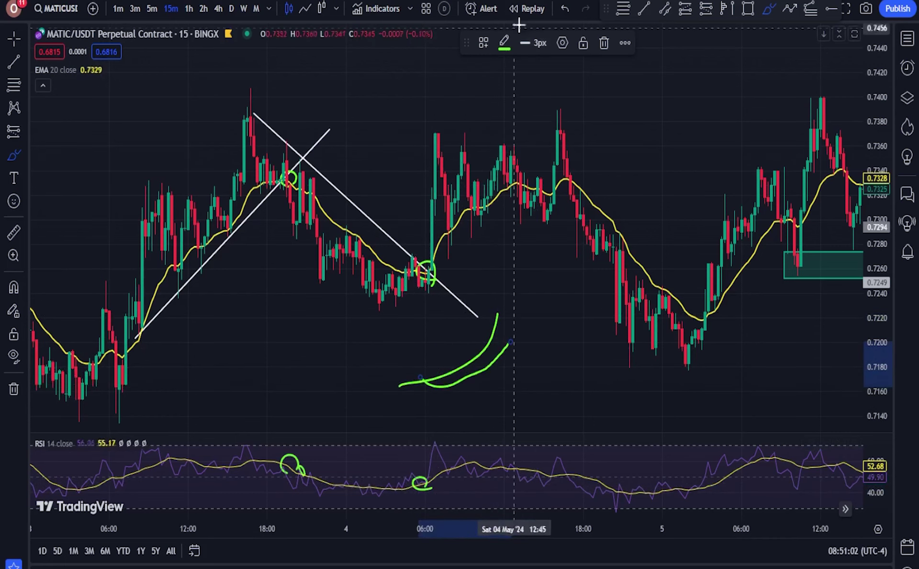
pyautogui.click(567, 10)
# Place a long position at the circled downtrend line break on 4 May 06:15, with entry 0.7258 and stop 0.7239
pyautogui.click(31, 130)
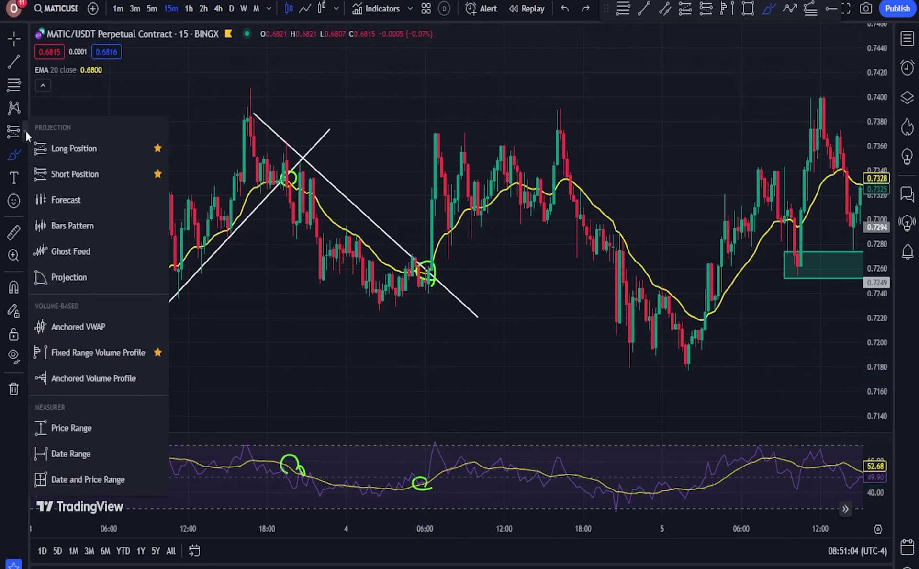
pyautogui.click(60, 148)
pyautogui.click(427, 271)
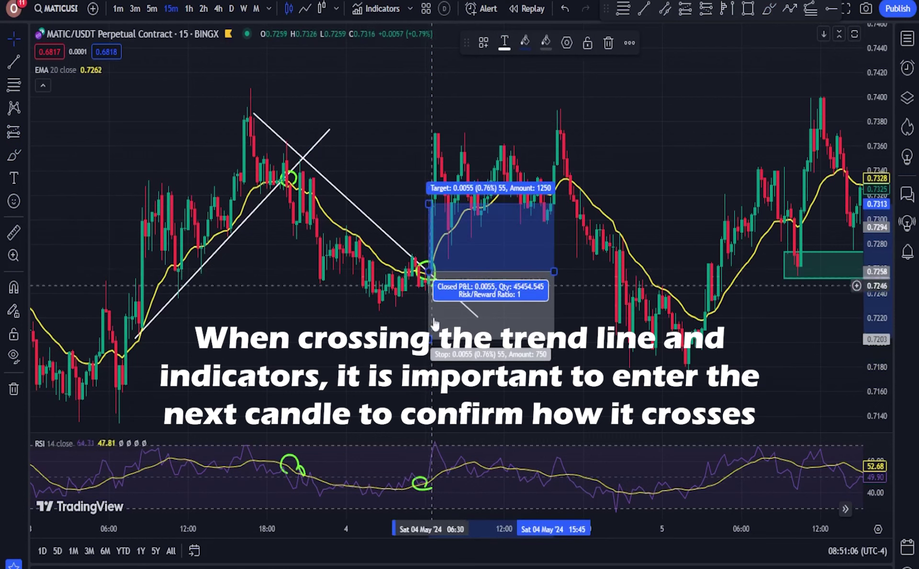
pyautogui.moveTo(429, 341); pyautogui.dragTo(428, 295)
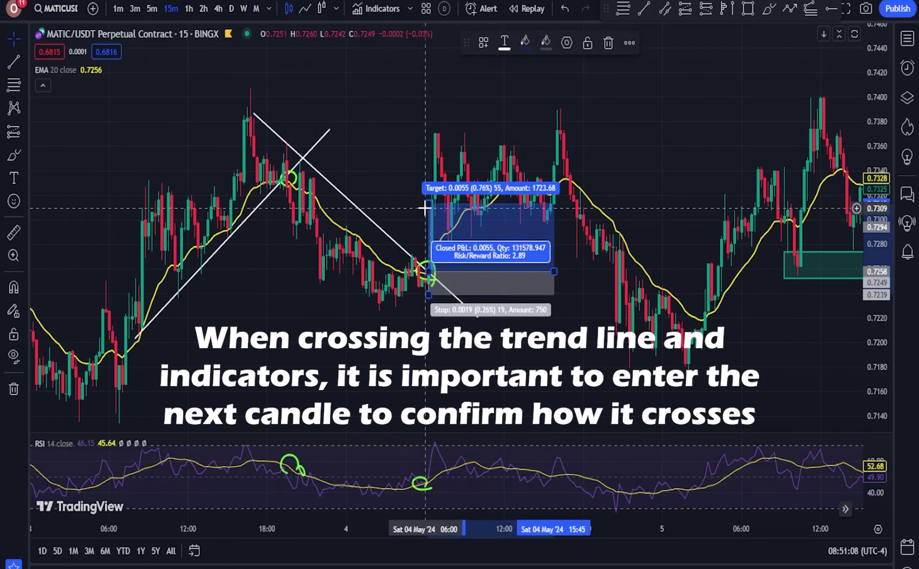
# Set the long position's target to 0.7387 and extend its end to about 4 May 16:45
pyautogui.moveTo(424, 208); pyautogui.dragTo(428, 95)
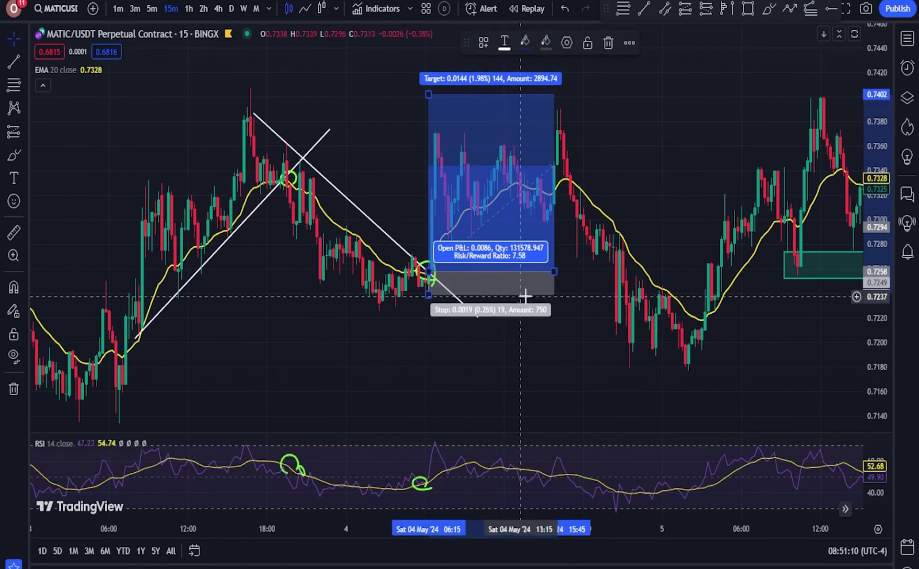
pyautogui.moveTo(551, 277); pyautogui.dragTo(566, 273)
pyautogui.click(570, 369)
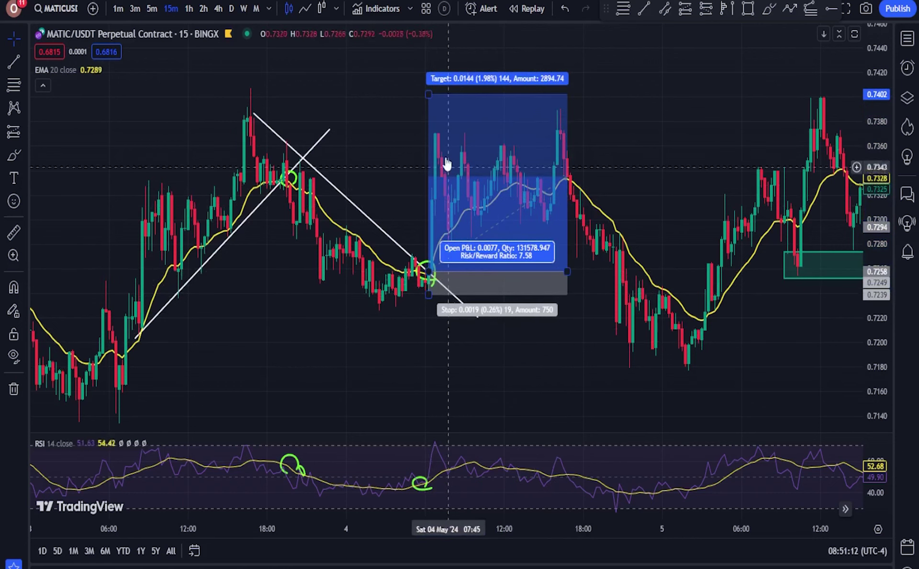
pyautogui.moveTo(433, 94); pyautogui.dragTo(430, 113)
pyautogui.click(397, 98)
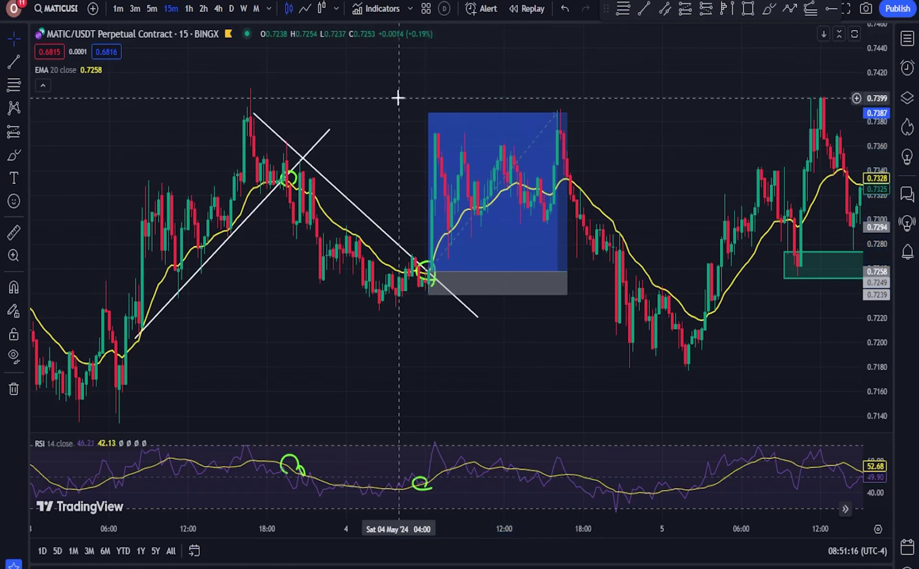
# Draw a narrow support rectangle between 0.7158 and 0.7191 at about 3 May 07:00, near the start of the rising trend line
pyautogui.moveTo(562, 348); pyautogui.dragTo(461, 293)
pyautogui.scroll(1, 461, 293)
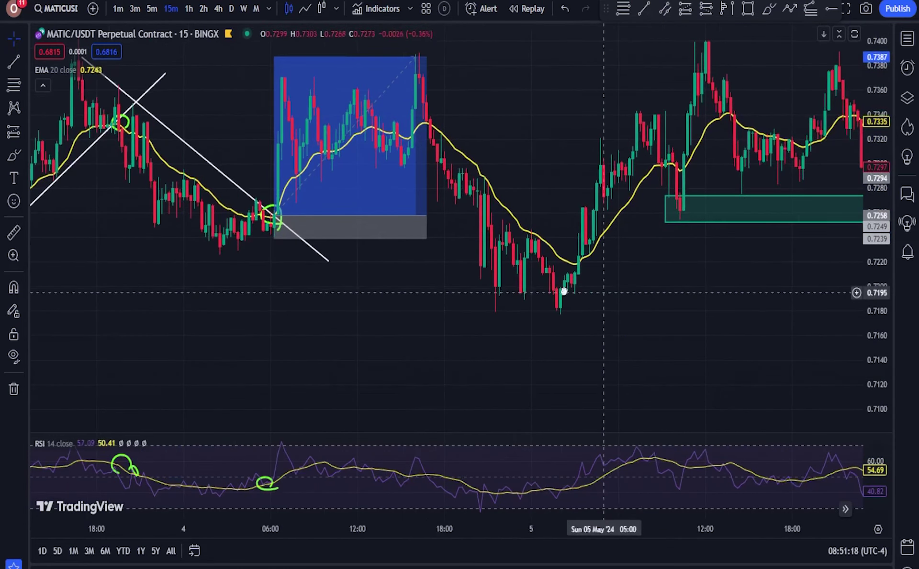
pyautogui.hscroll(-8, 564, 291)
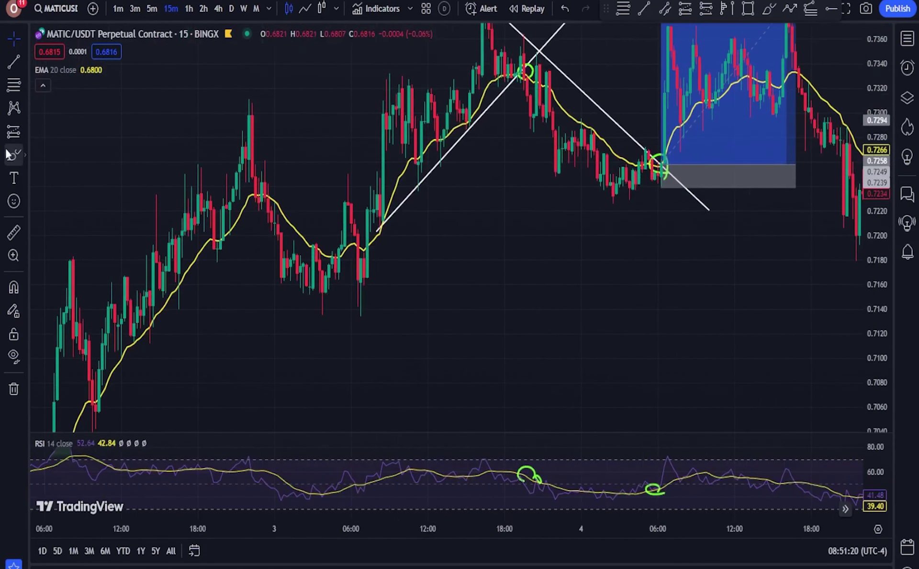
pyautogui.click(748, 8)
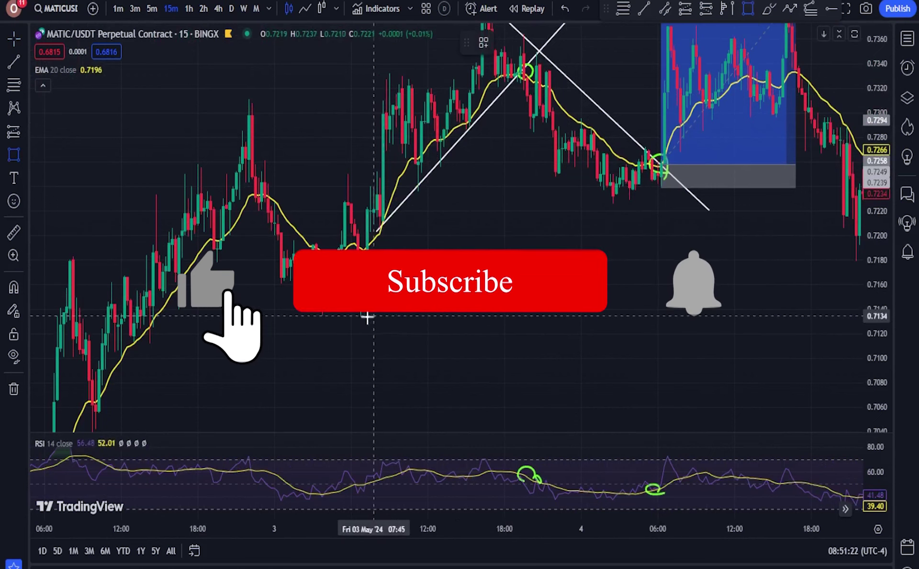
pyautogui.click(365, 287)
pyautogui.click(368, 246)
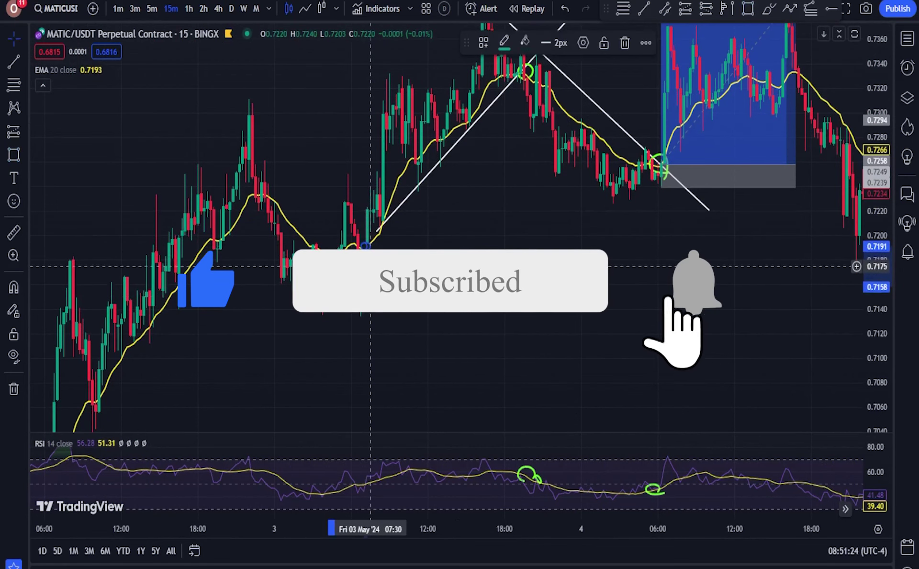
# Extend the support rectangle forward in time to the lows at about 5 May 02:30
pyautogui.moveTo(370, 265); pyautogui.dragTo(806, 266)
pyautogui.hscroll(6, 527, 332)
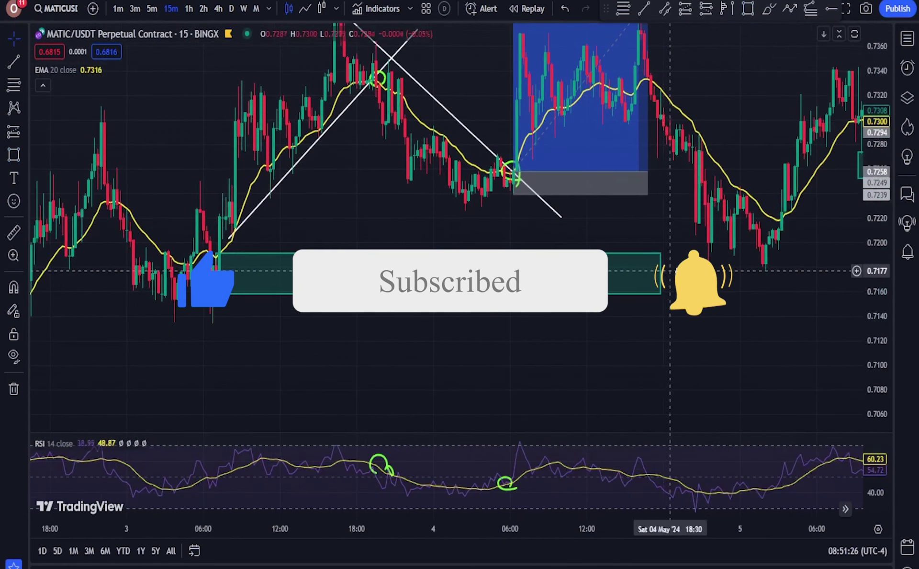
pyautogui.moveTo(661, 273); pyautogui.dragTo(783, 275)
pyautogui.hscroll(6, 584, 322)
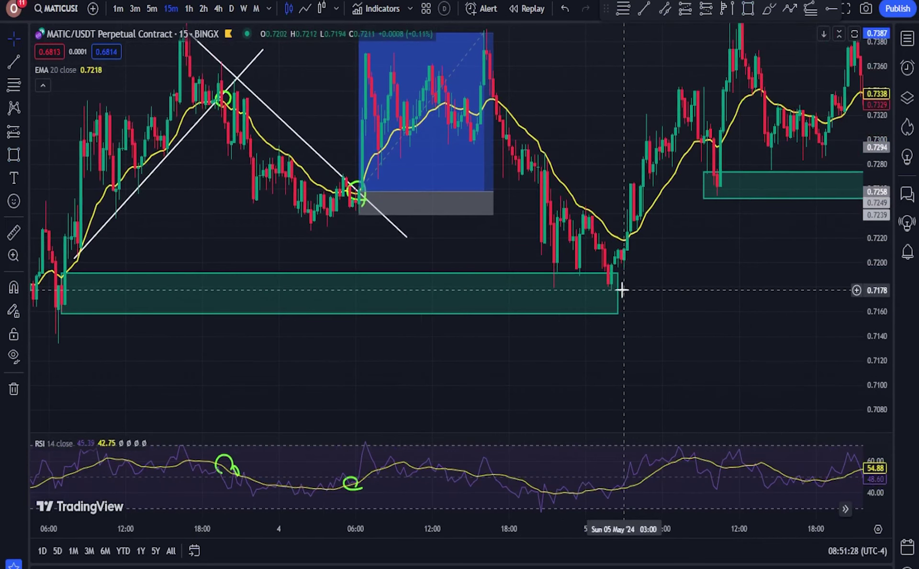